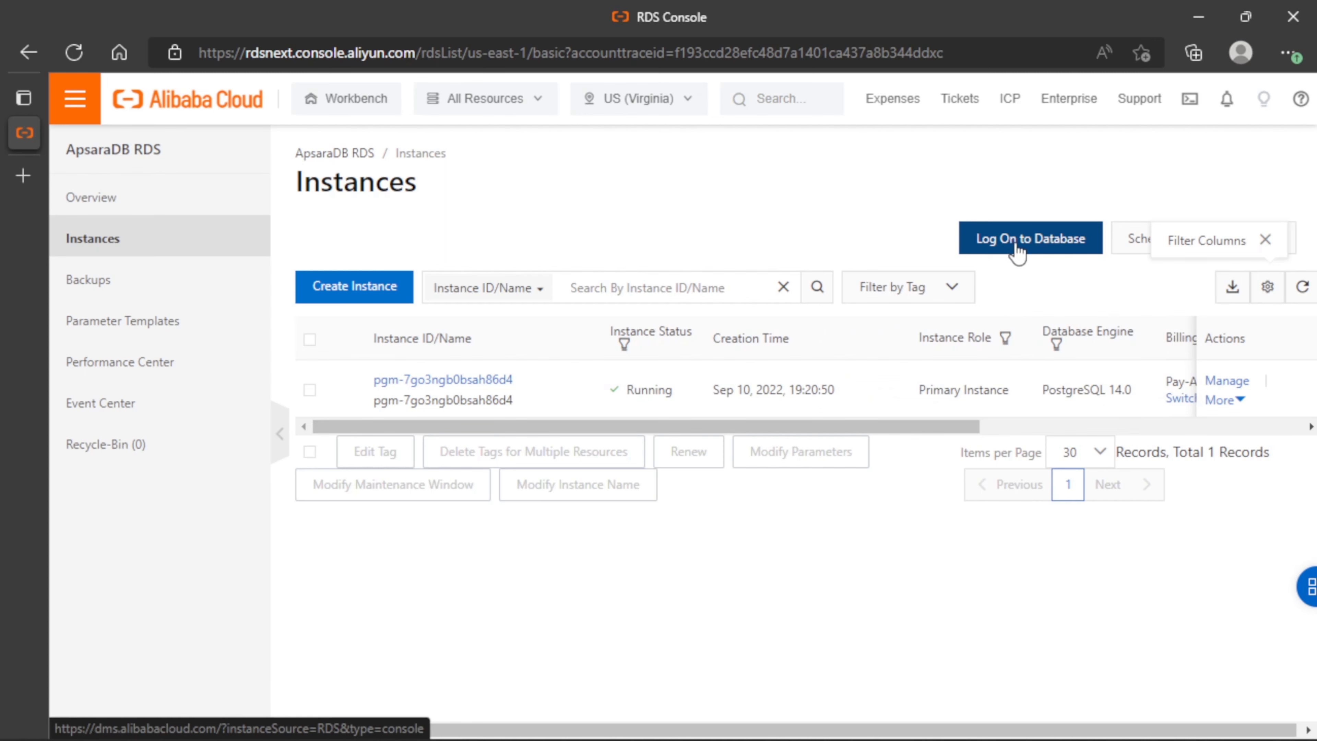
pyautogui.click(1017, 248)
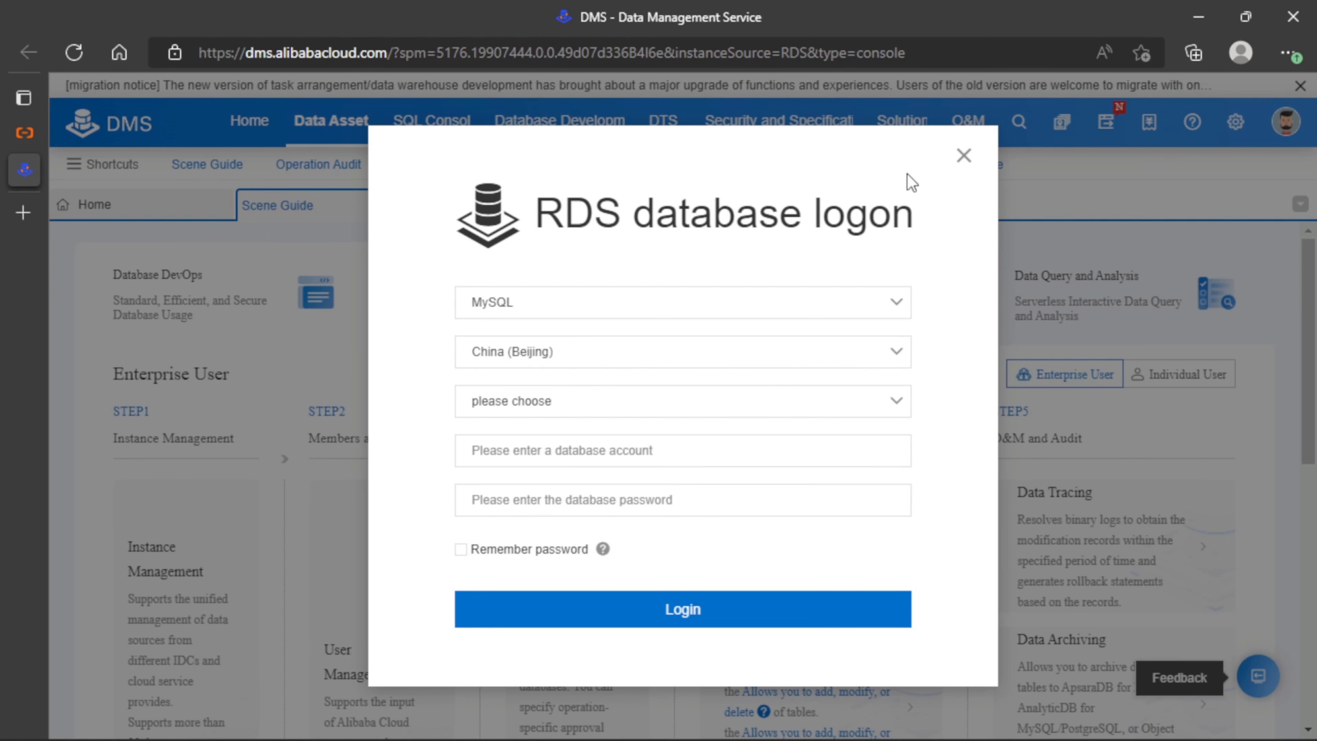
pyautogui.moveTo(94, 174)
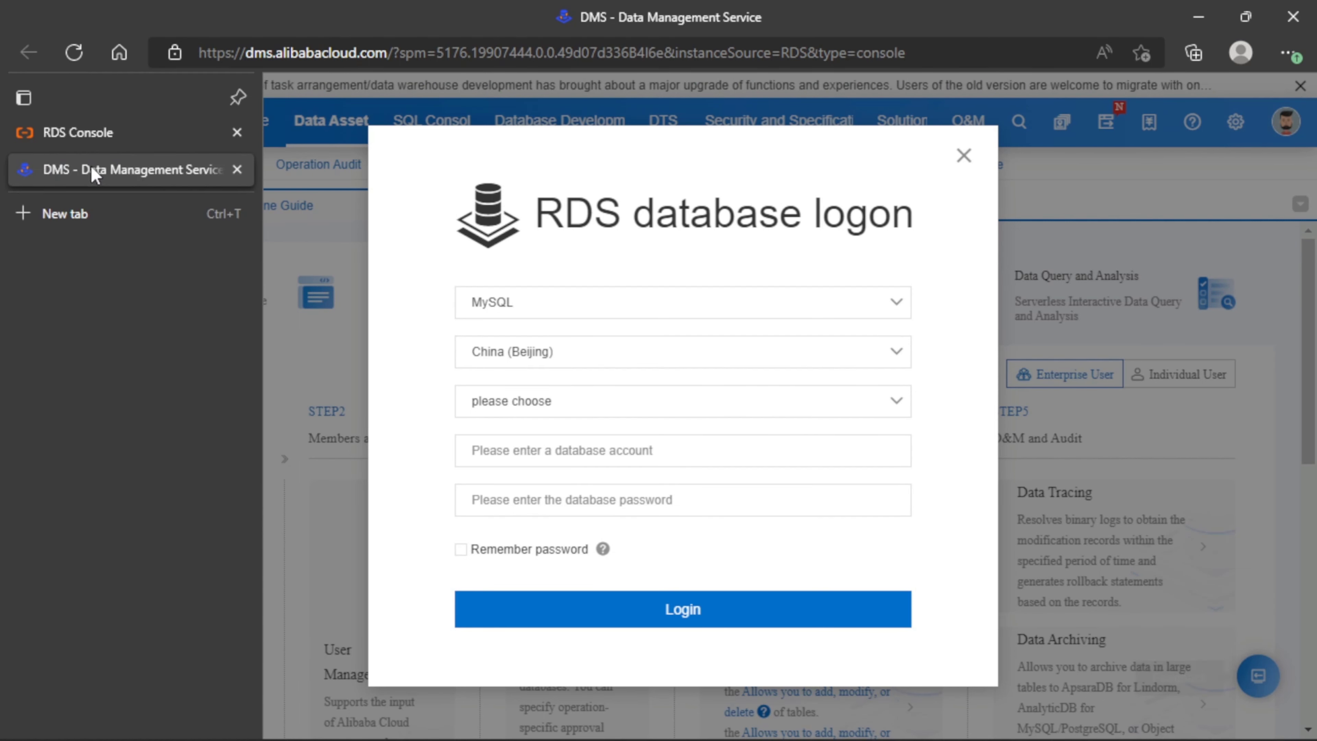
pyautogui.click(237, 170)
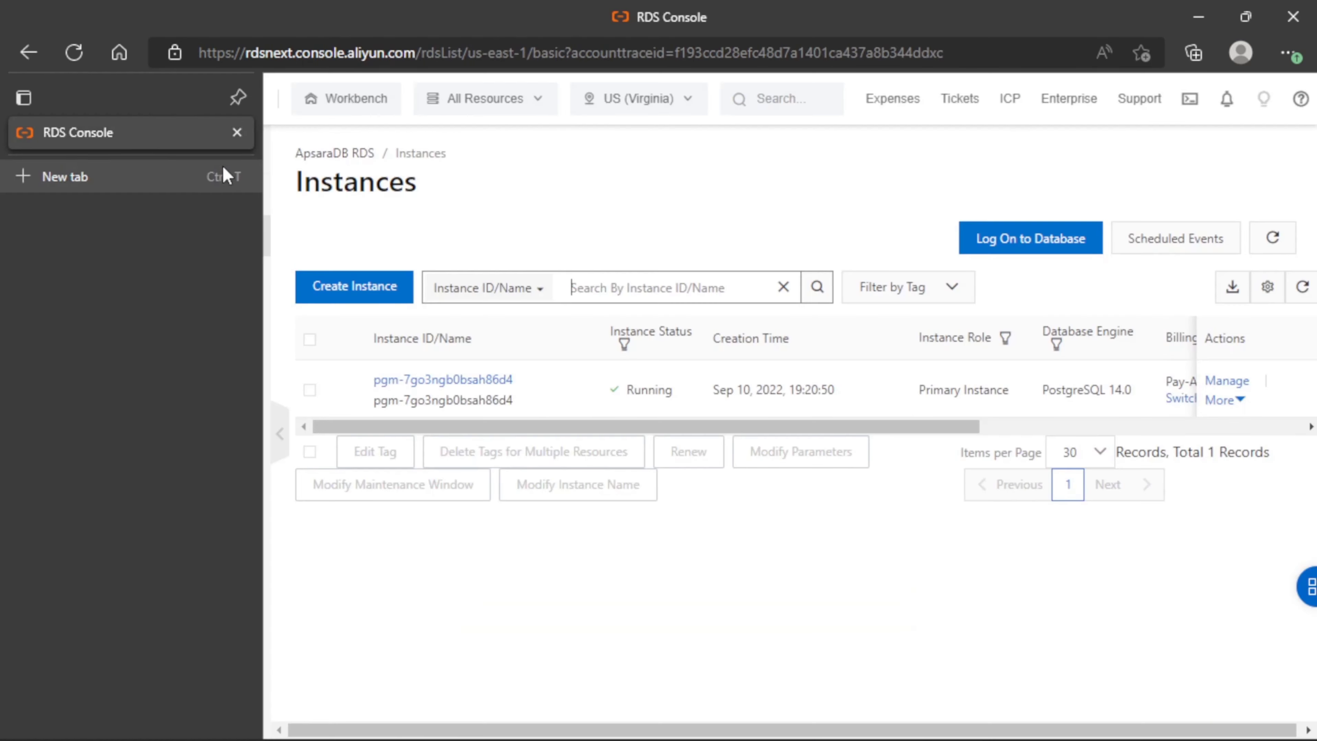
# Open the details of the running PostgreSQL 14.0 instance and log on to its database.
pyautogui.click(456, 378)
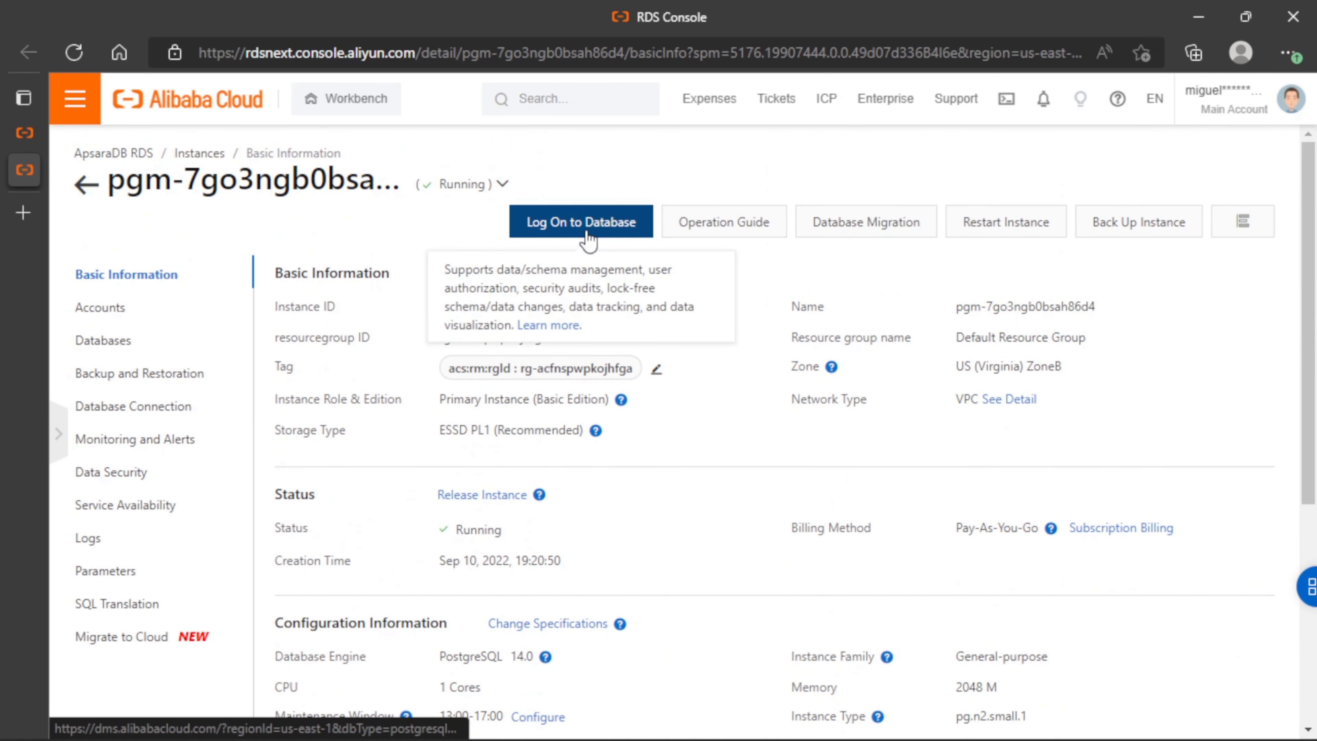
pyautogui.click(589, 224)
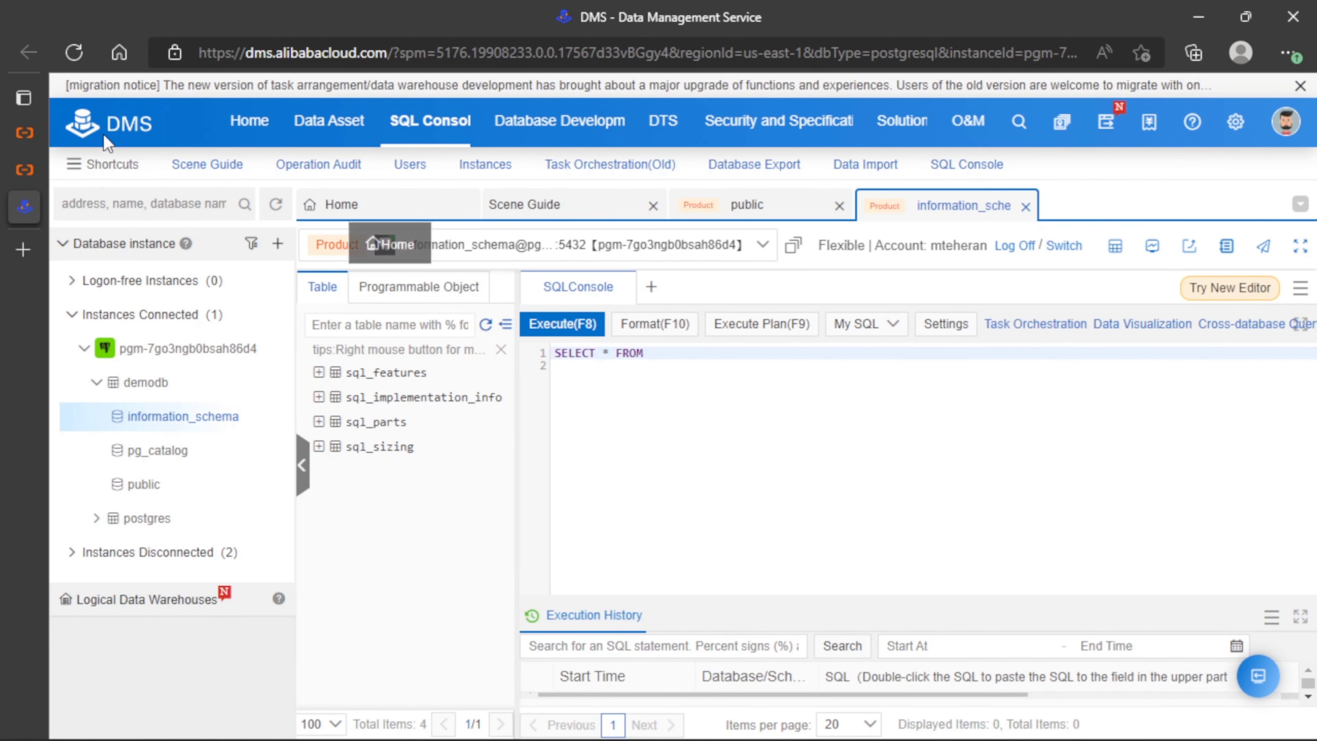
pyautogui.moveTo(314, 140)
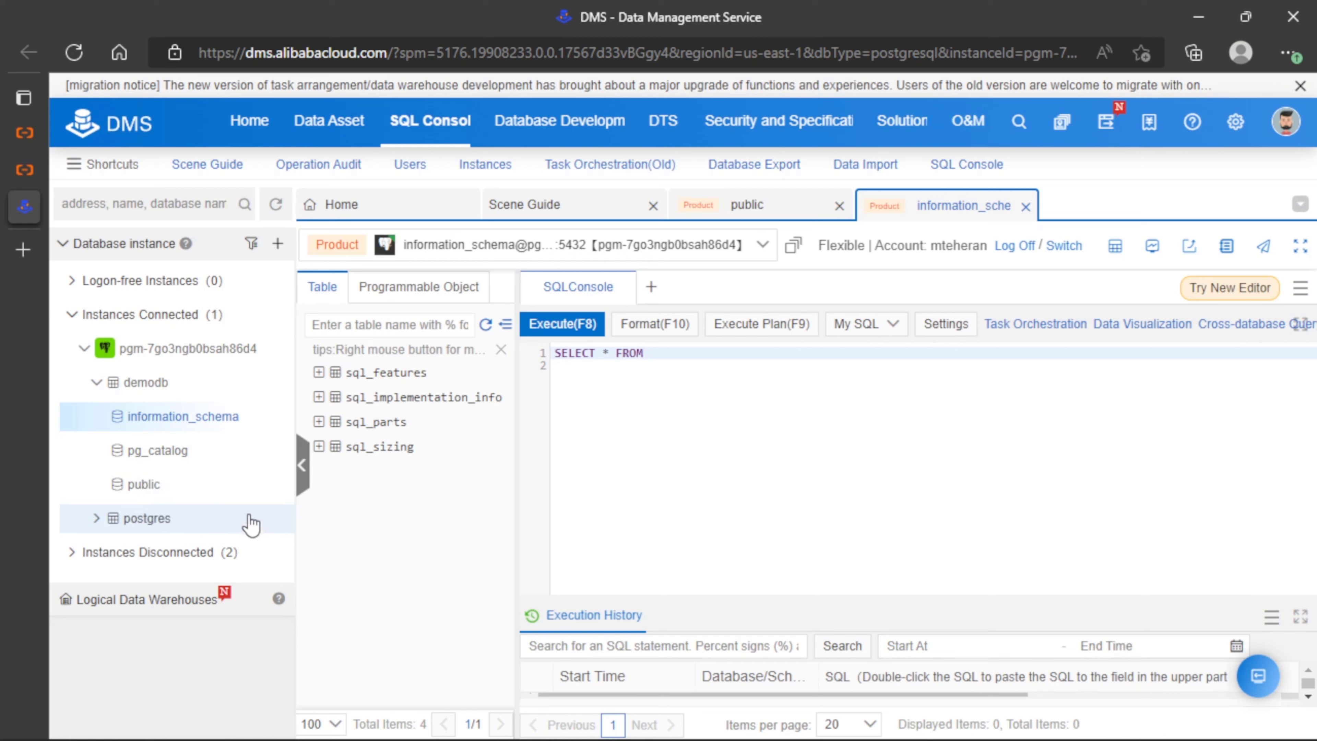
# View the table list of demodb's public schema, and close the public and information_schema pages.
pyautogui.rightClick(239, 500)
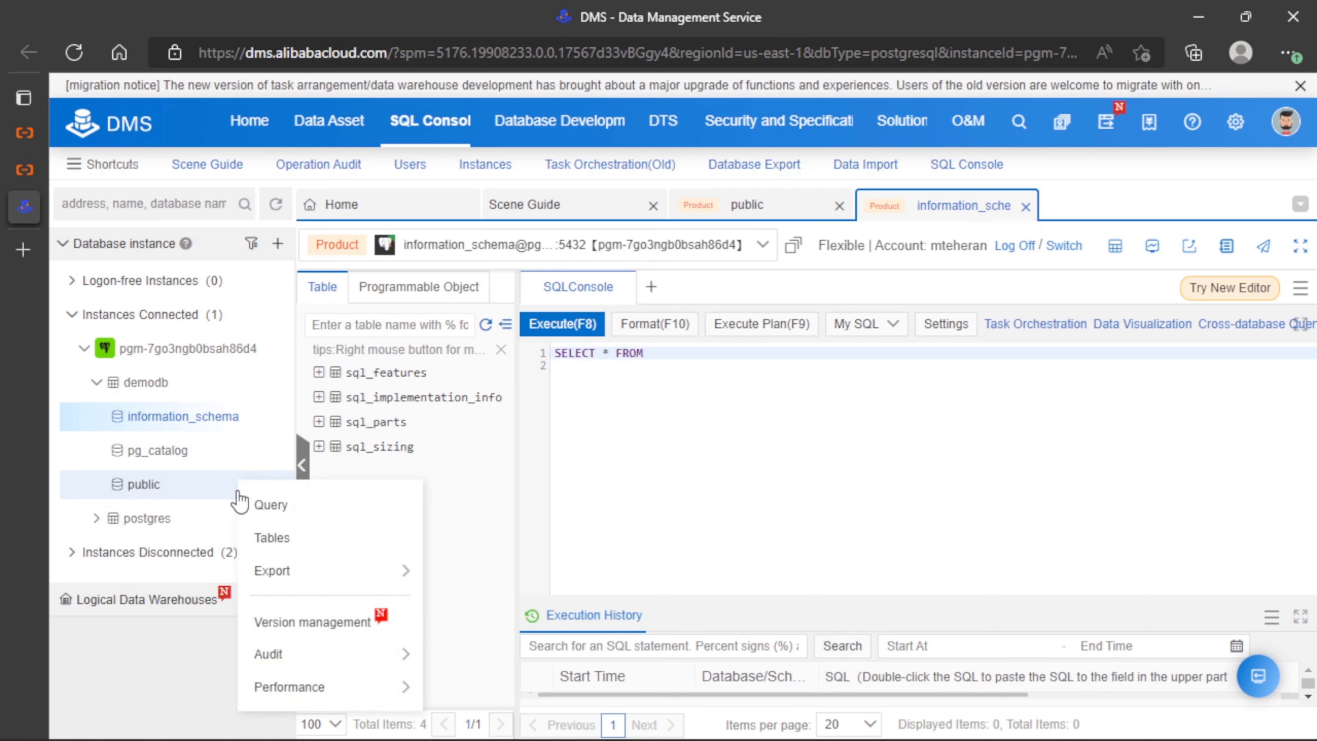
pyautogui.click(291, 539)
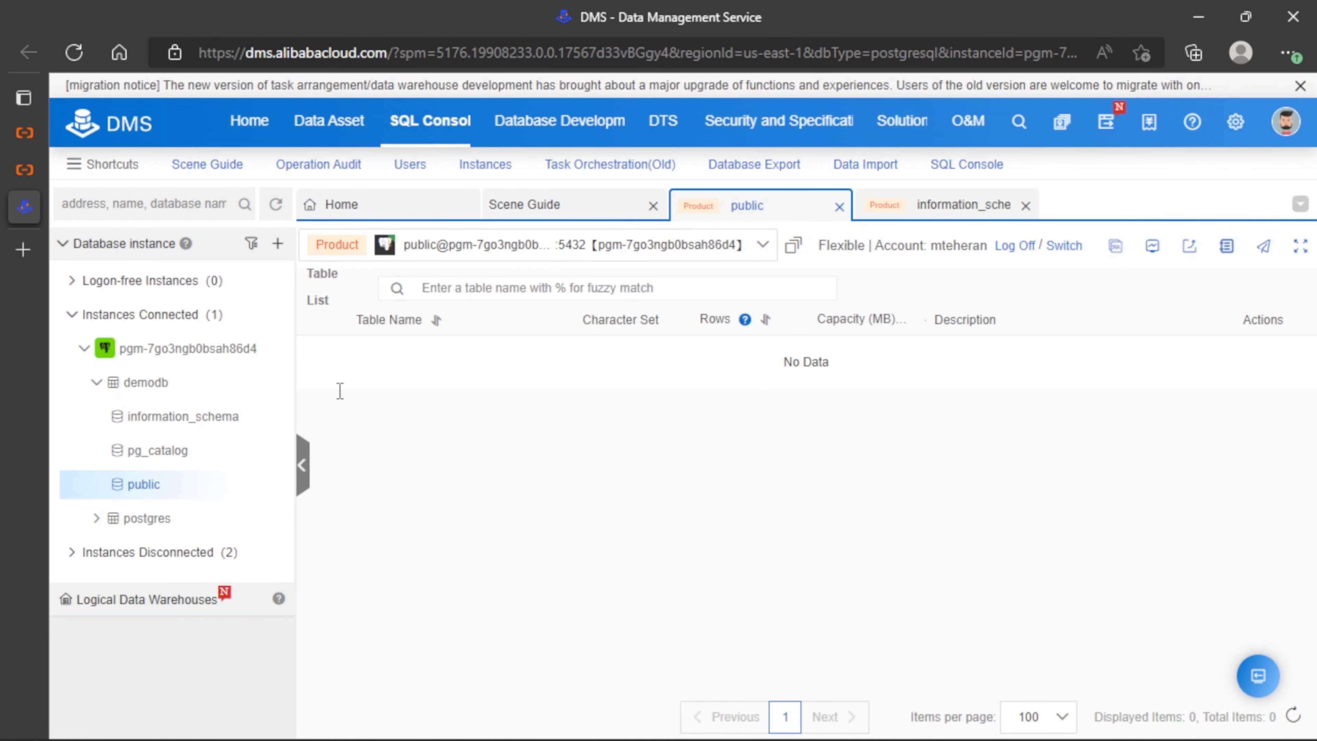
pyautogui.click(840, 206)
pyautogui.click(840, 206)
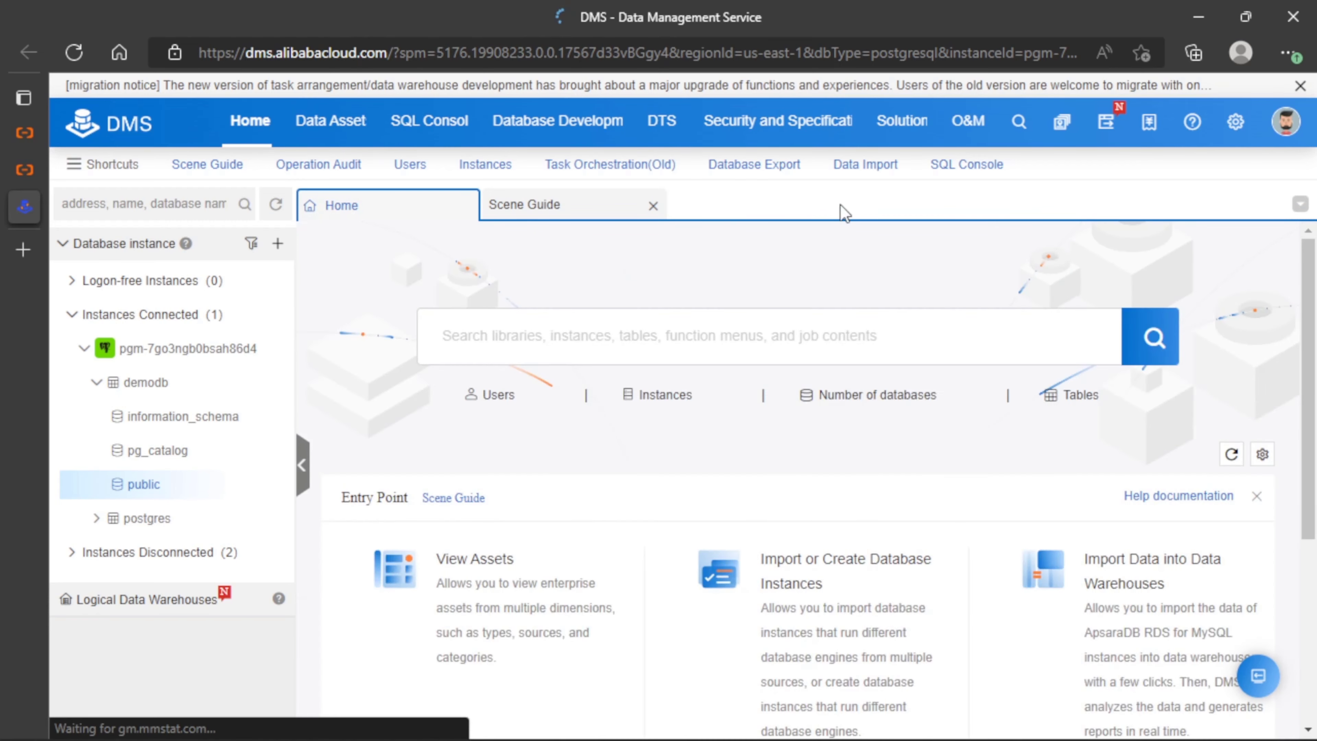
# Start a new table in demodb's public schema, naming it Task with pg_database_owner as owner.
pyautogui.doubleClick(127, 484)
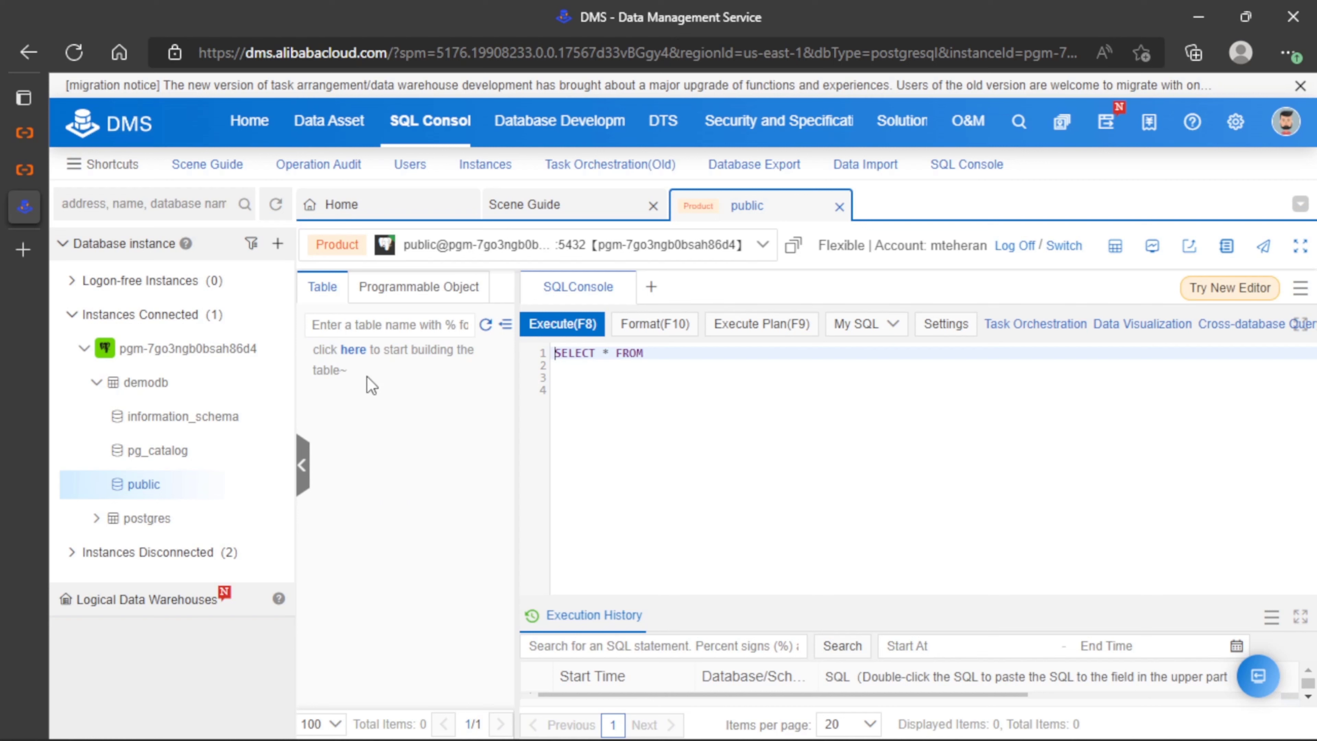
pyautogui.click(353, 352)
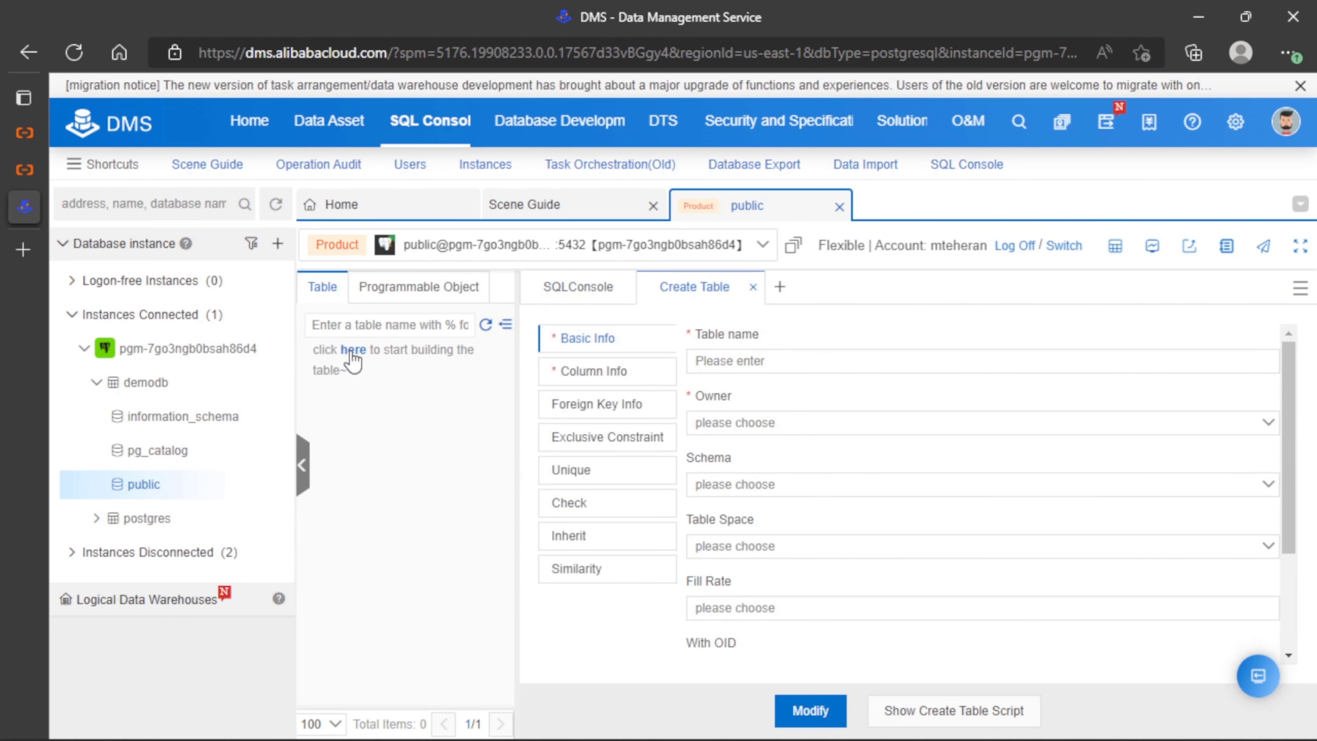
pyautogui.click(783, 365)
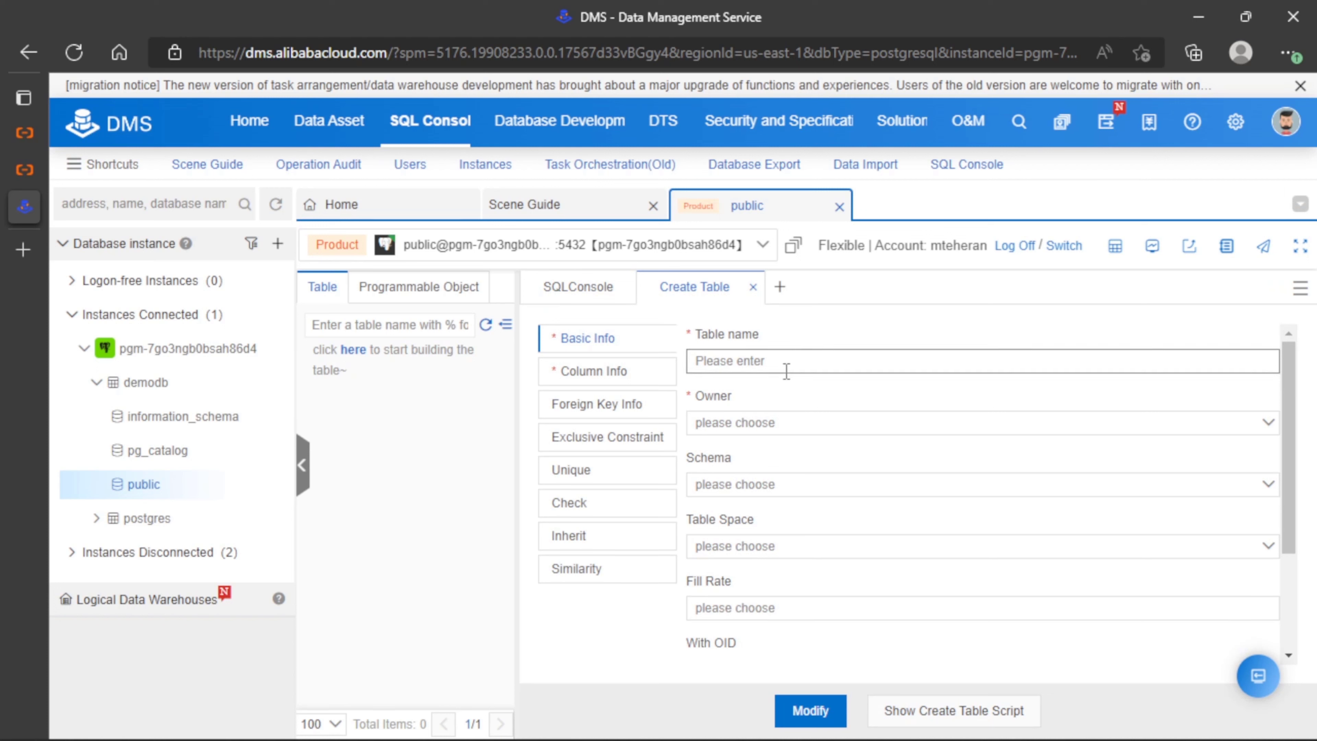
pyautogui.write('Task')
pyautogui.click(781, 429)
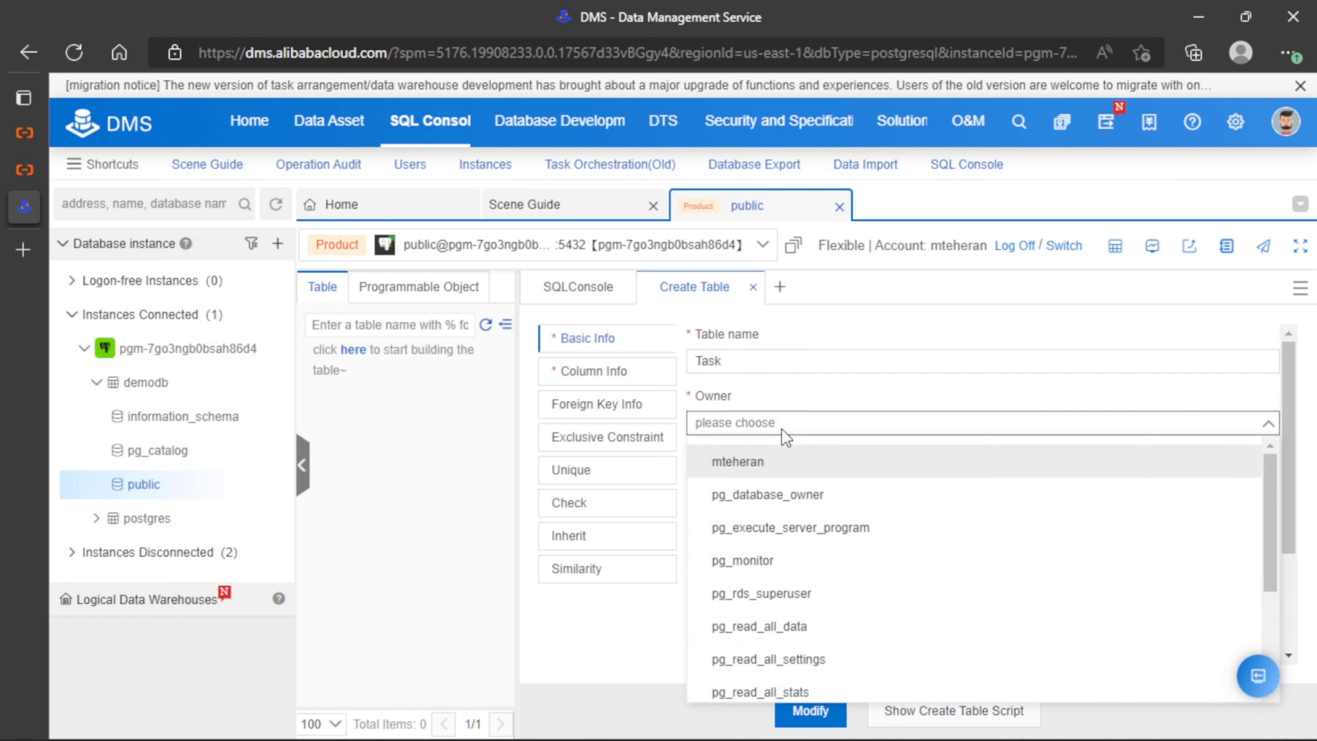
pyautogui.click(801, 495)
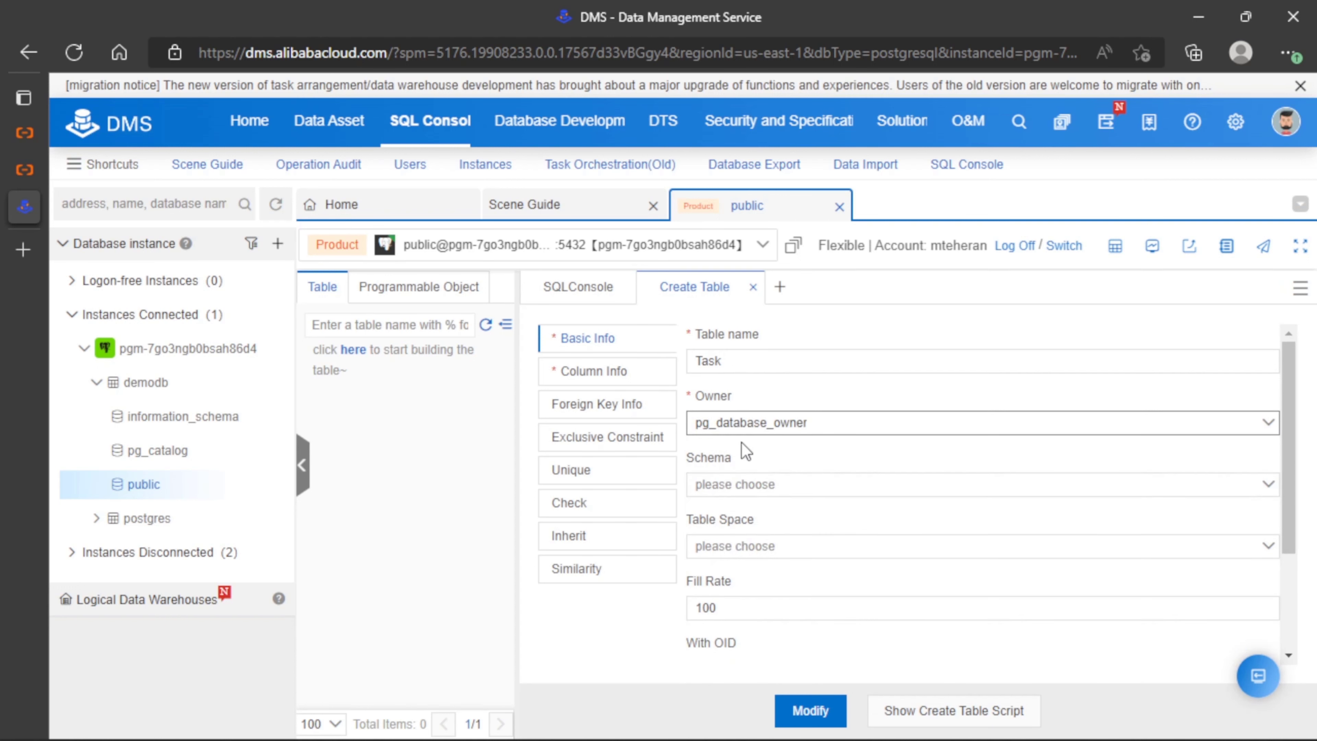
# Add a first column named TaskId with the type serial to the Task table definition.
pyautogui.click(579, 381)
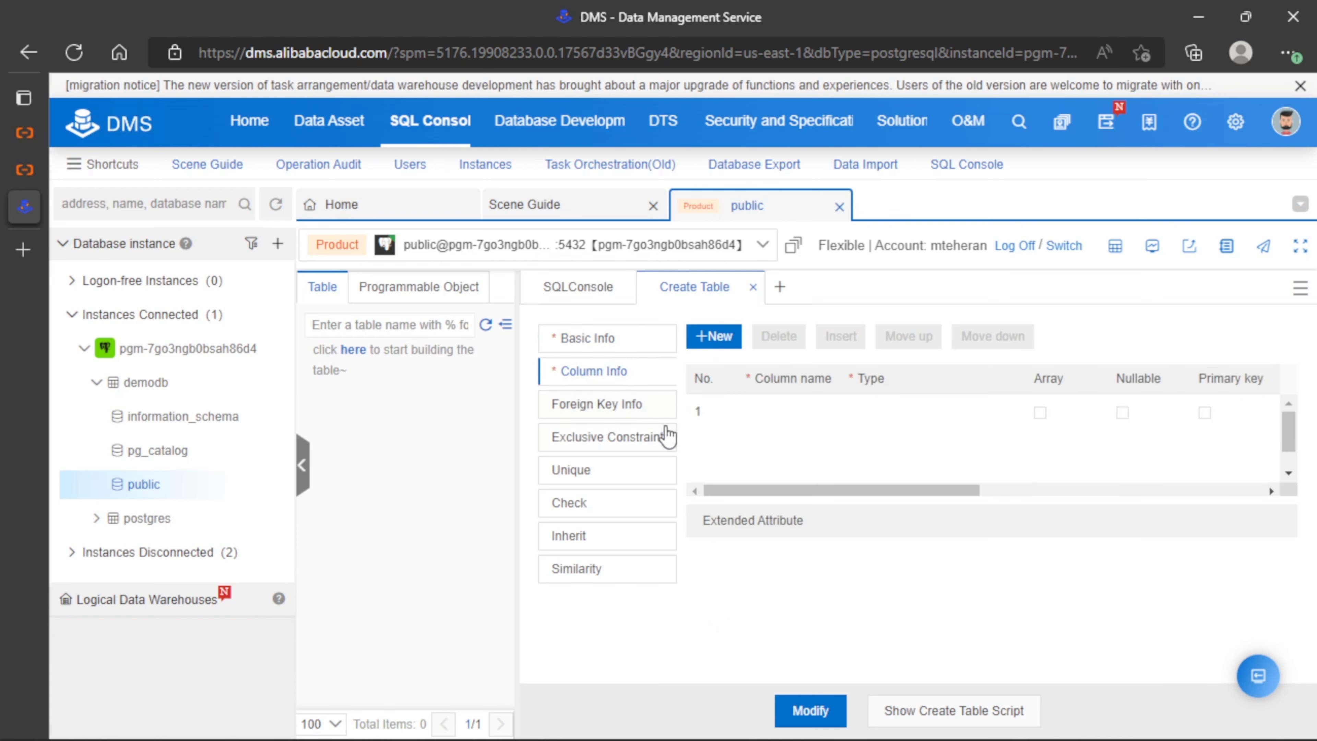
pyautogui.click(721, 345)
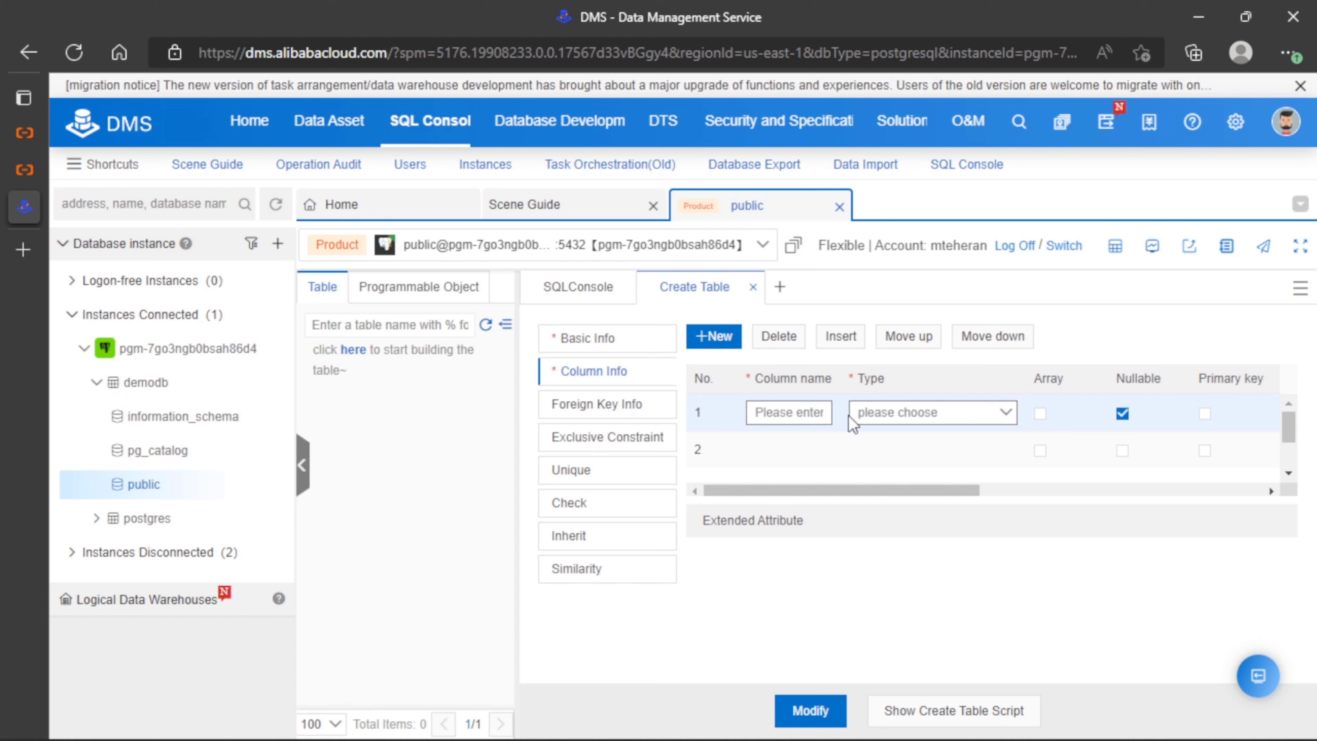
pyautogui.write('TaskId')
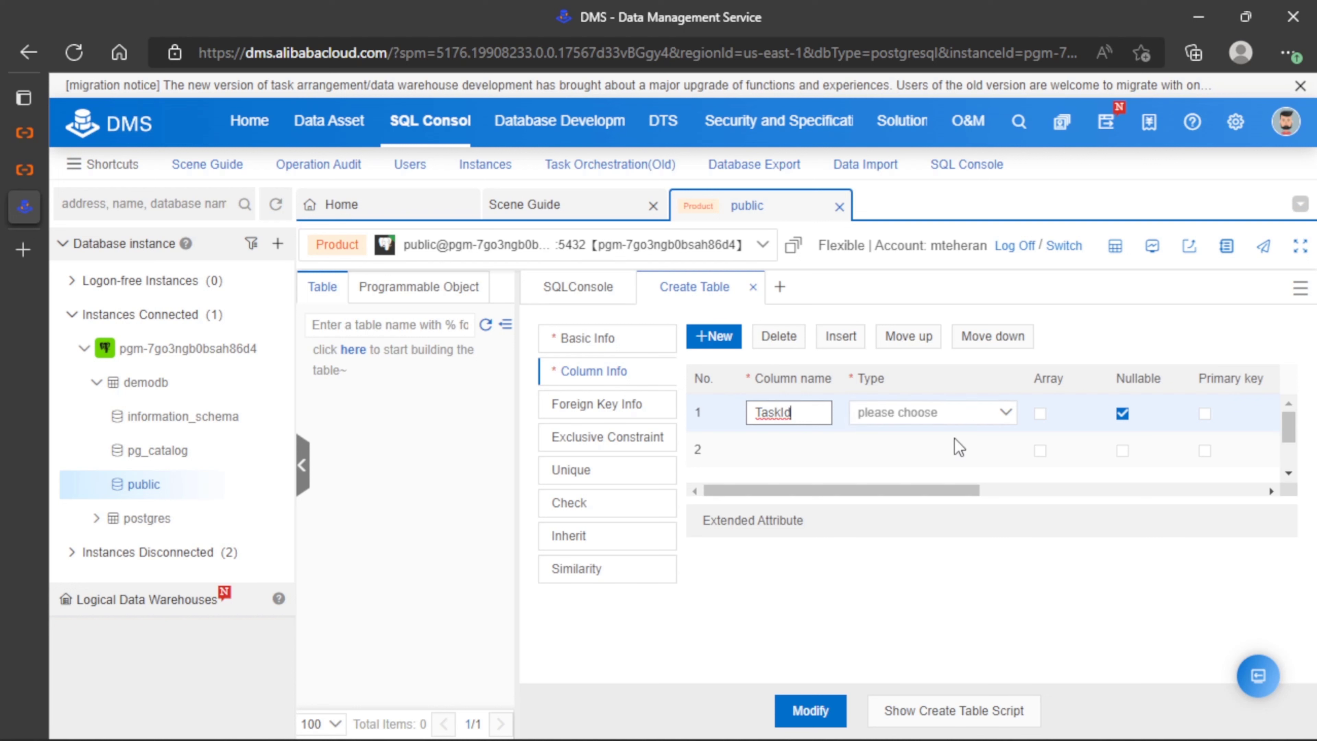
pyautogui.click(920, 415)
pyautogui.scroll(-5, 969, 506)
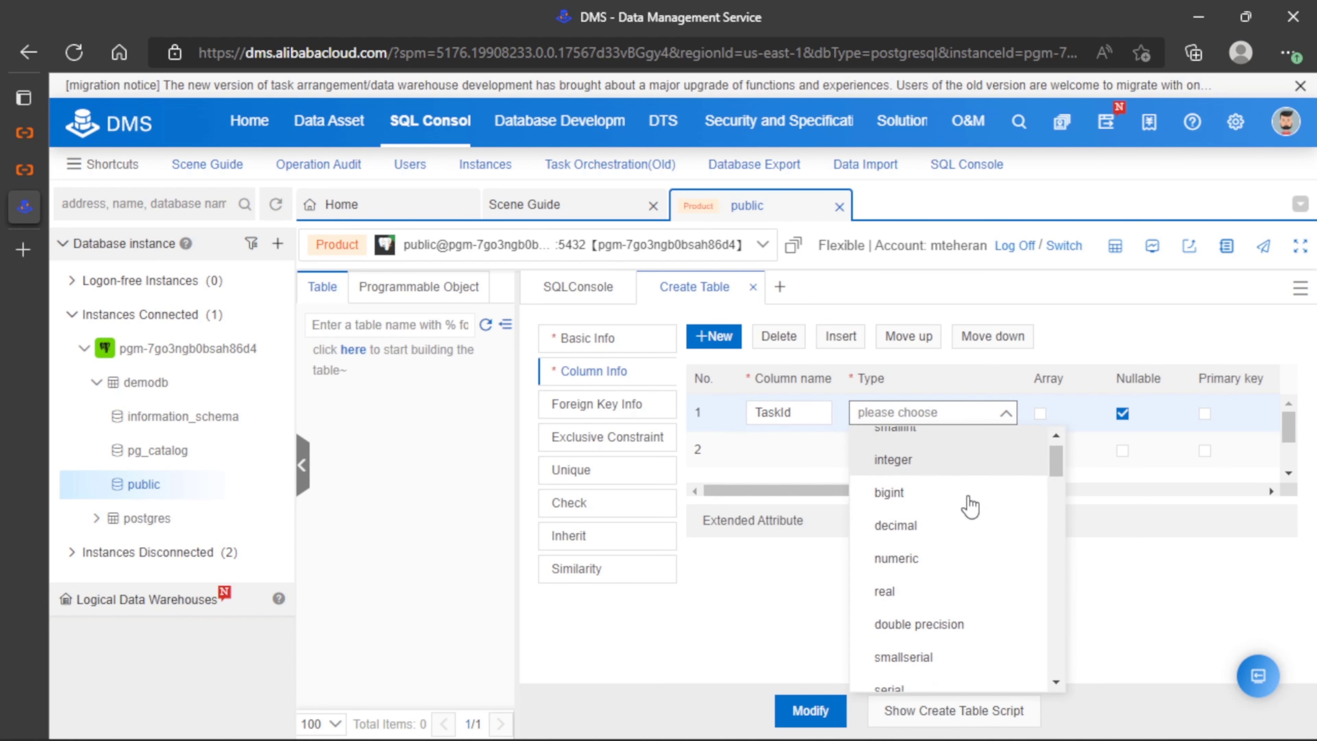
pyautogui.write('se')
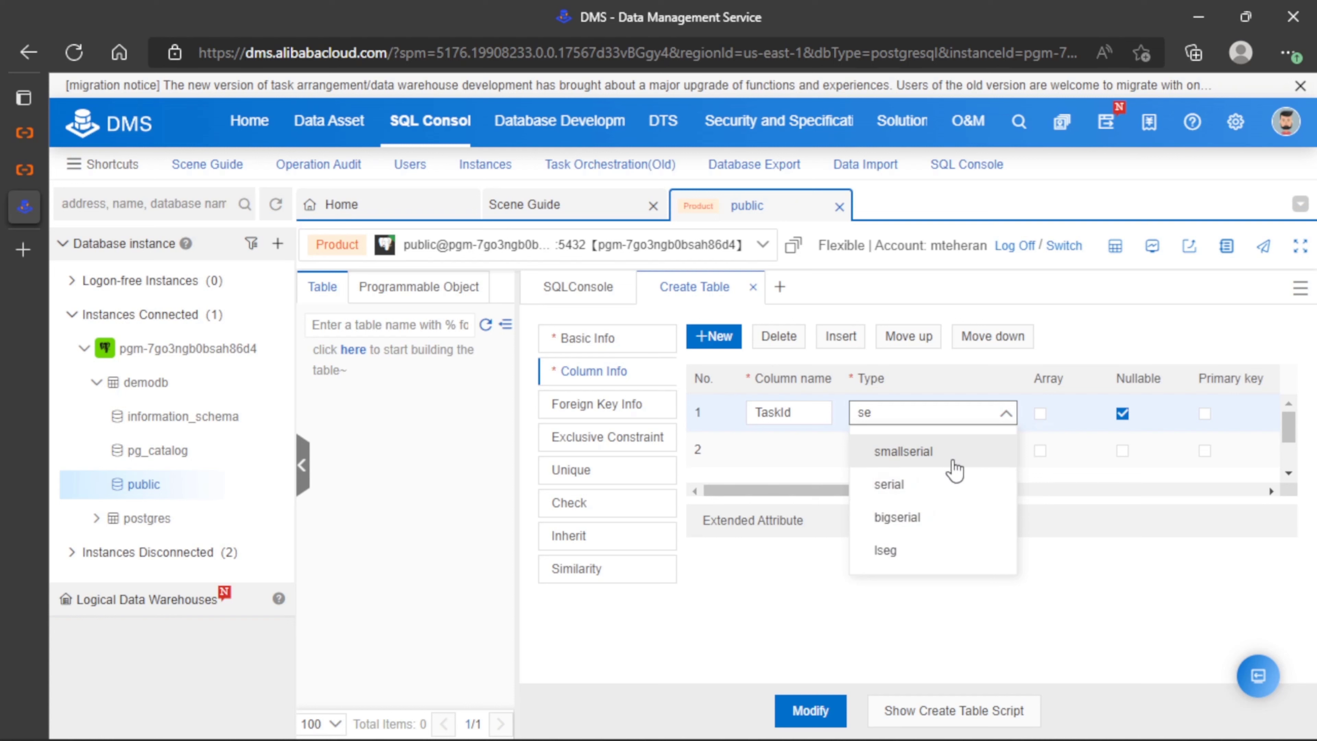
pyautogui.click(939, 493)
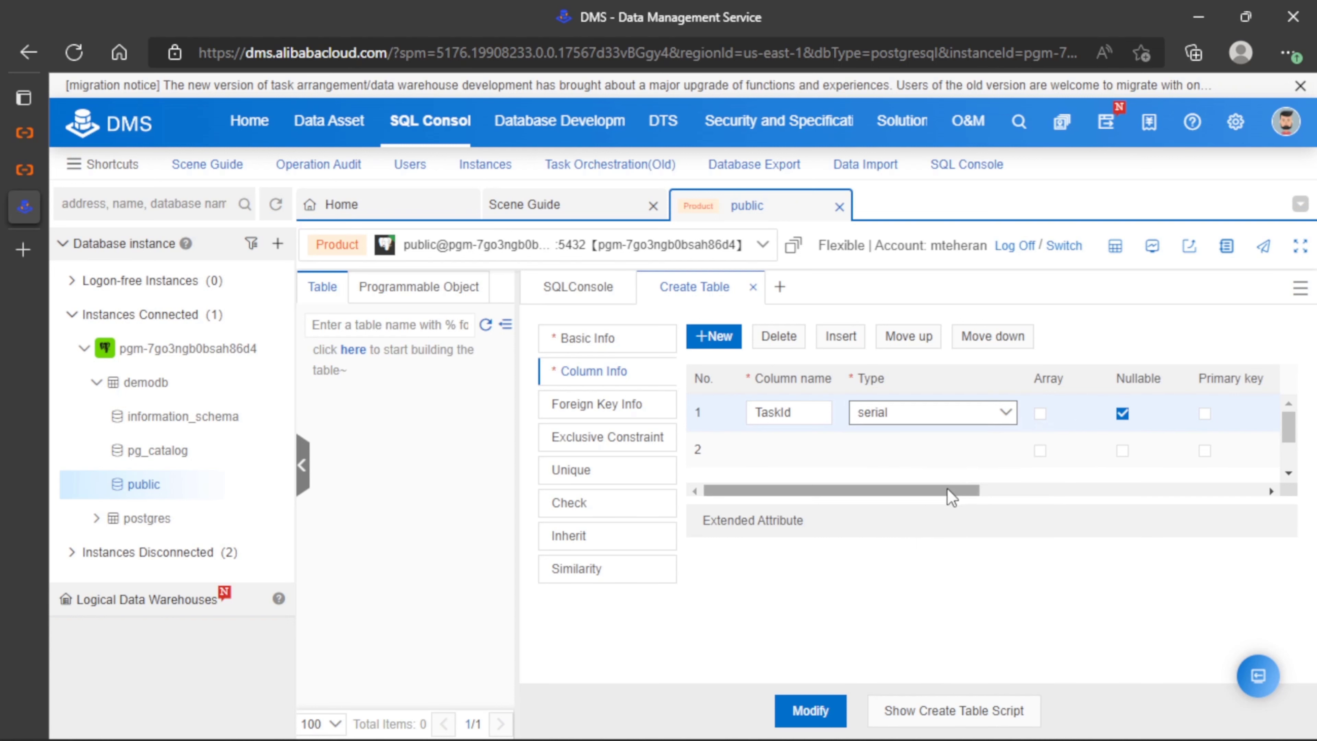
# Give the TaskId column a default value of 1 and make it the primary key.
pyautogui.moveTo(975, 488); pyautogui.dragTo(1171, 519)
pyautogui.click(871, 415)
pyautogui.write('1')
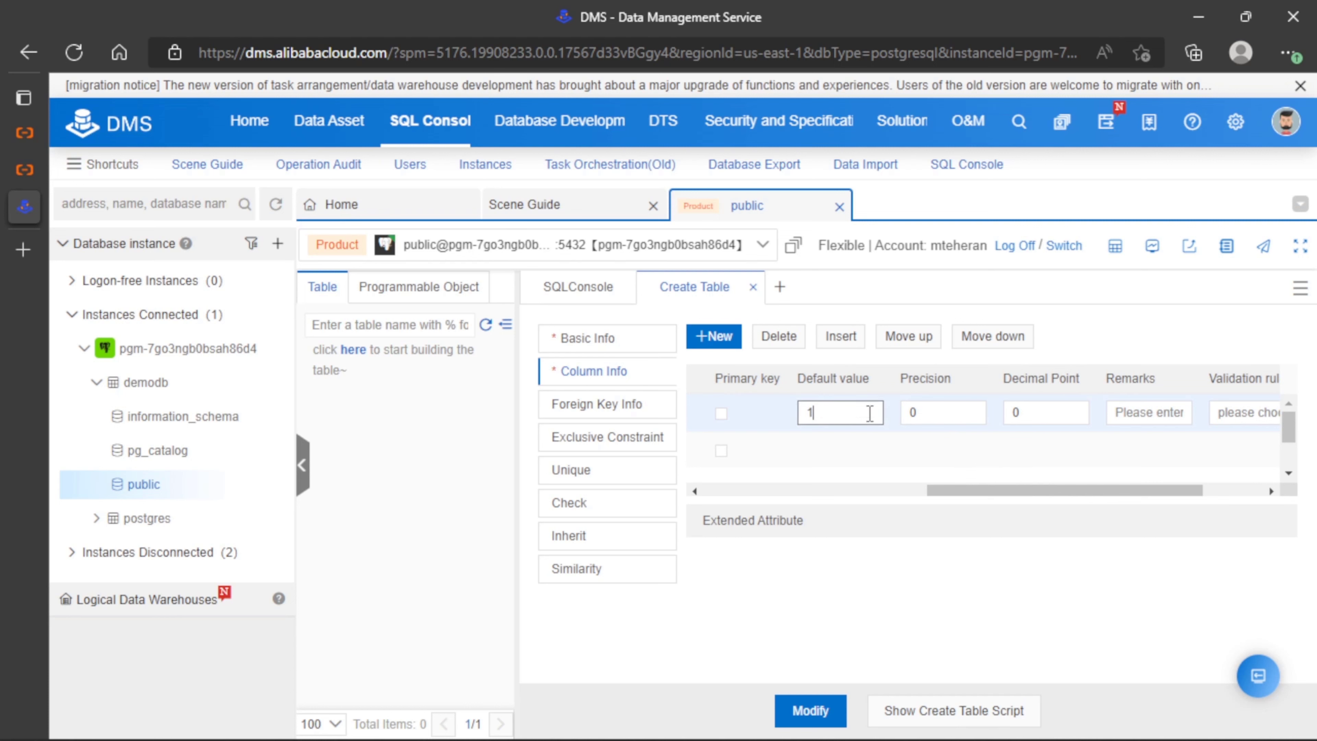
pyautogui.moveTo(995, 495); pyautogui.dragTo(747, 498)
pyautogui.click(782, 414)
# Define the second column as Title with the type varchar and make it non-nullable.
pyautogui.click(759, 450)
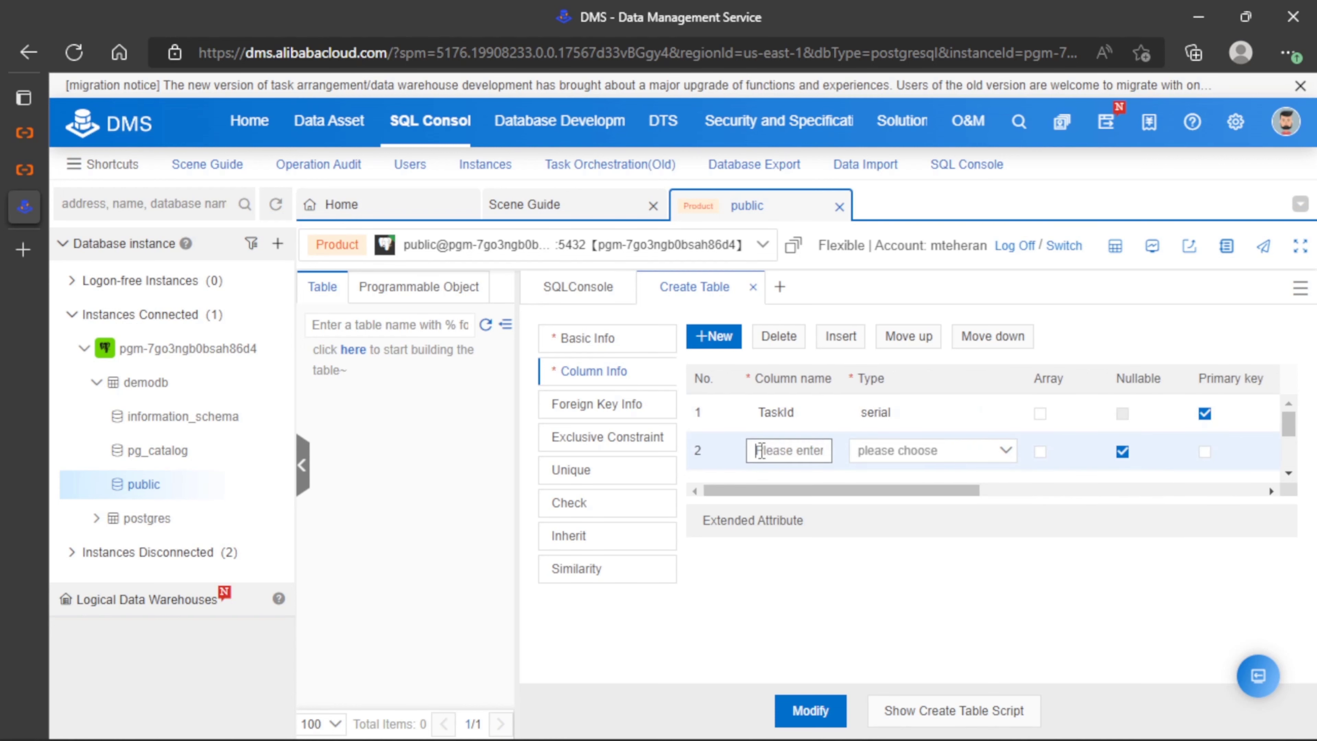
pyautogui.write('Title')
pyautogui.click(986, 457)
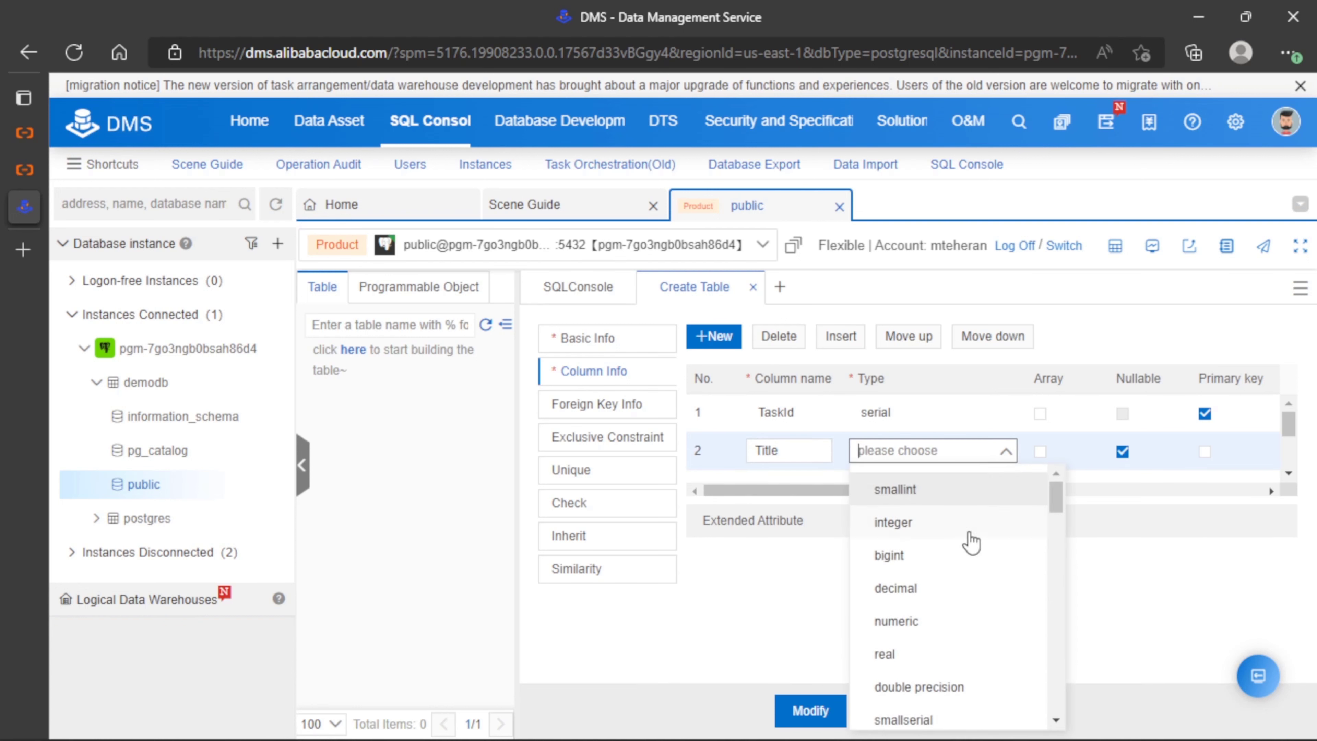
pyautogui.scroll(-1, 956, 600)
pyautogui.write('var')
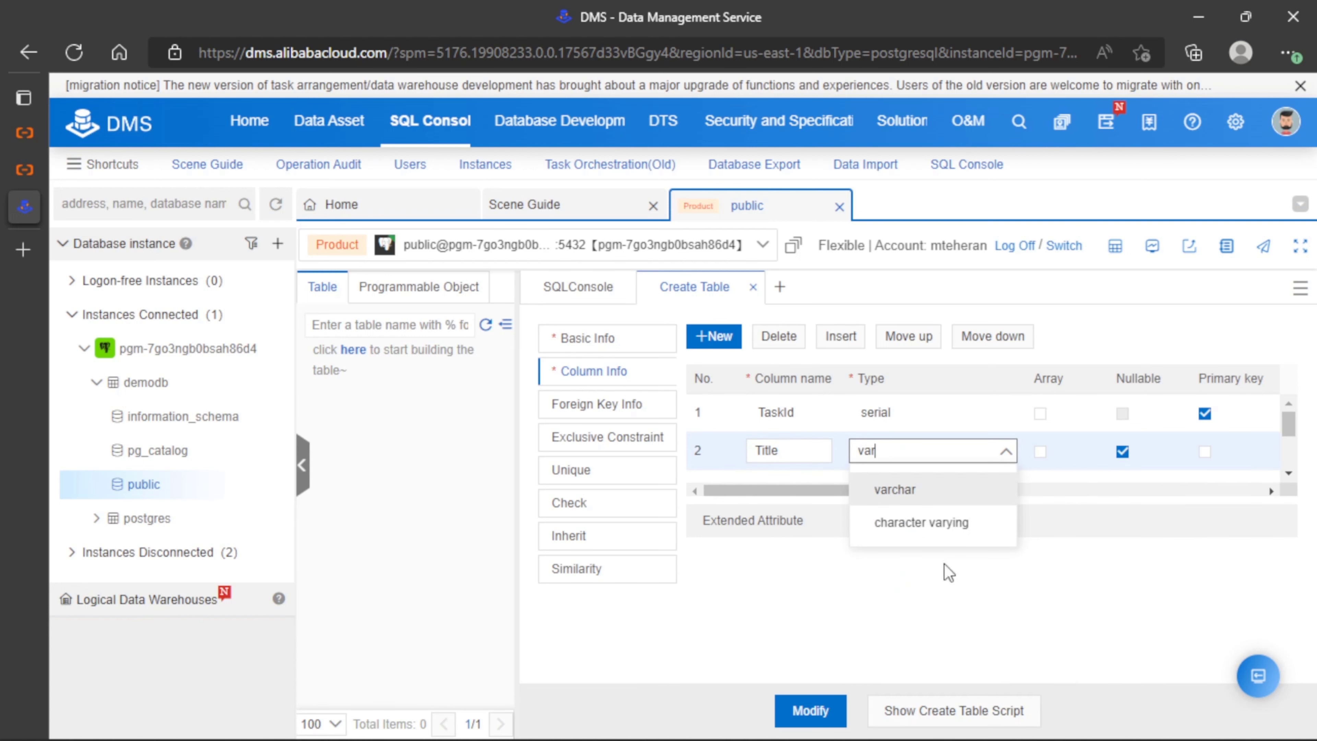
pyautogui.click(932, 490)
pyautogui.moveTo(941, 488); pyautogui.dragTo(1073, 515)
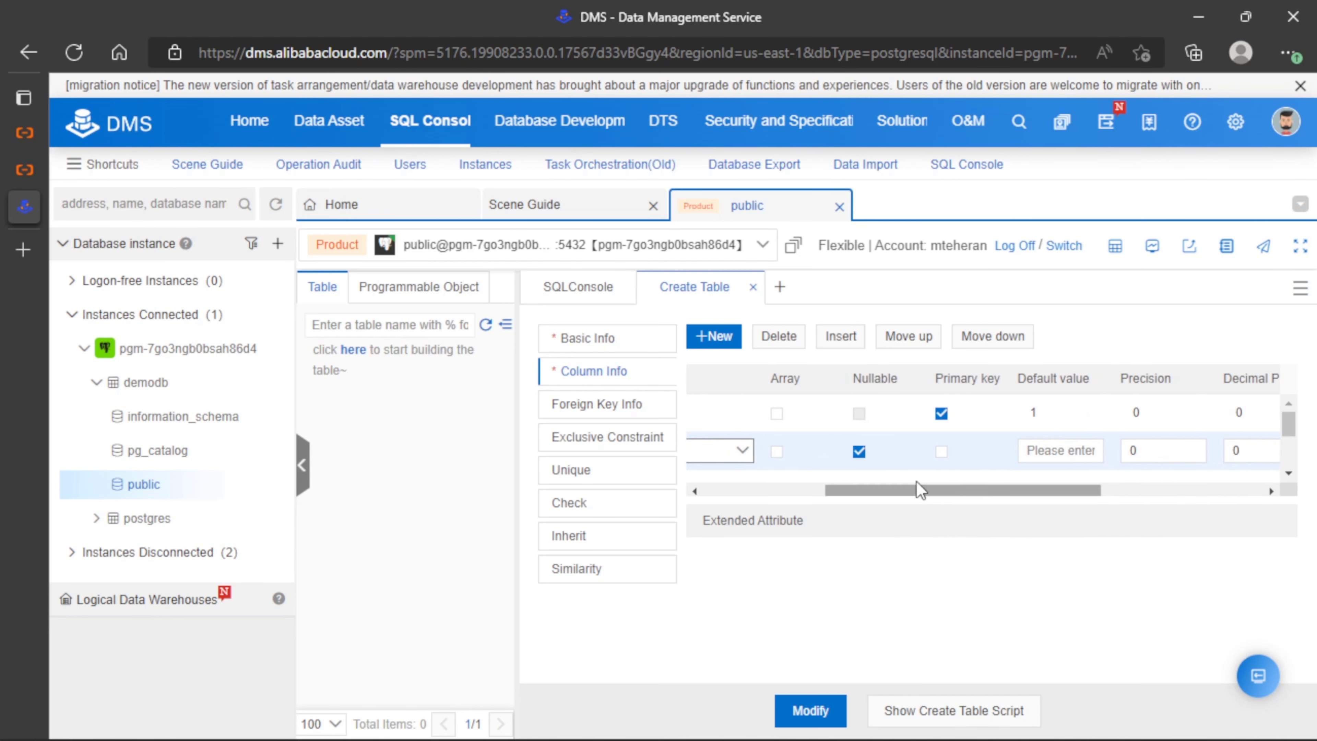
pyautogui.click(859, 451)
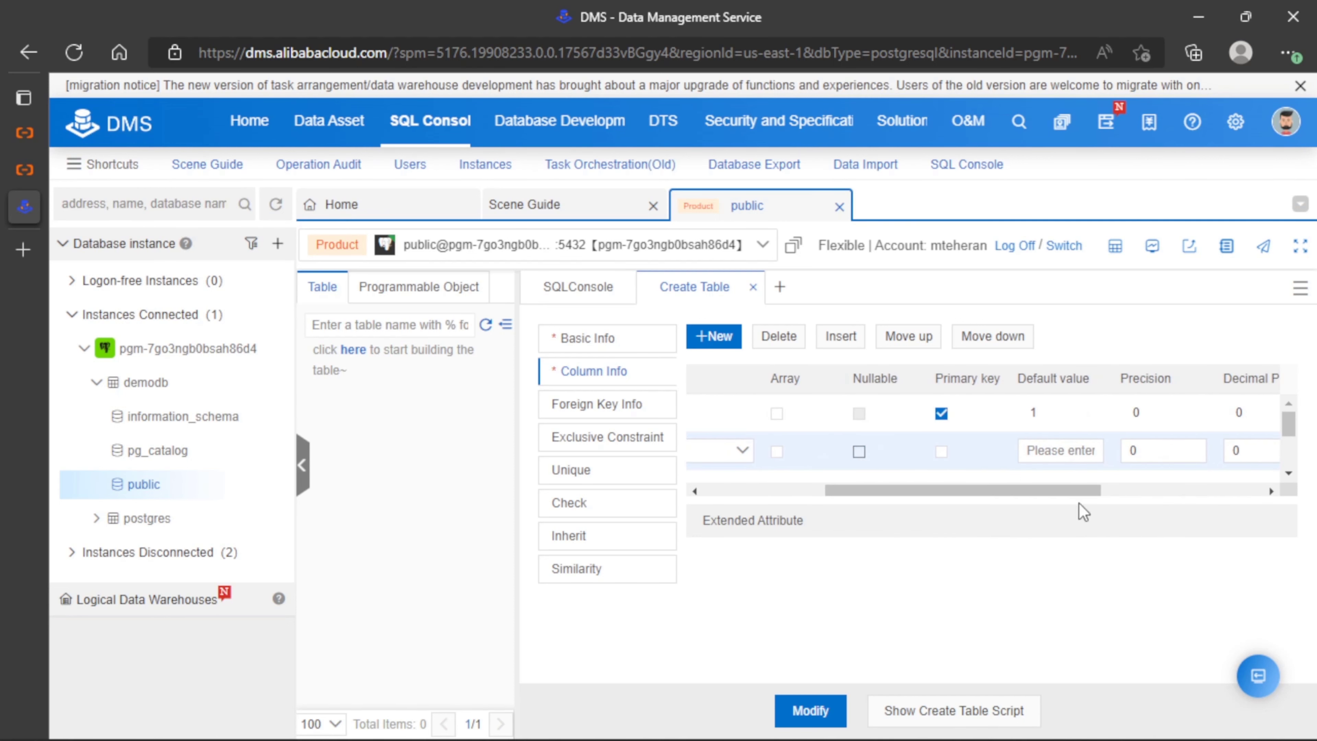
# Add a third column named Description with the type varchar, leaving it nullable.
pyautogui.moveTo(1091, 491); pyautogui.dragTo(724, 490)
pyautogui.click(721, 336)
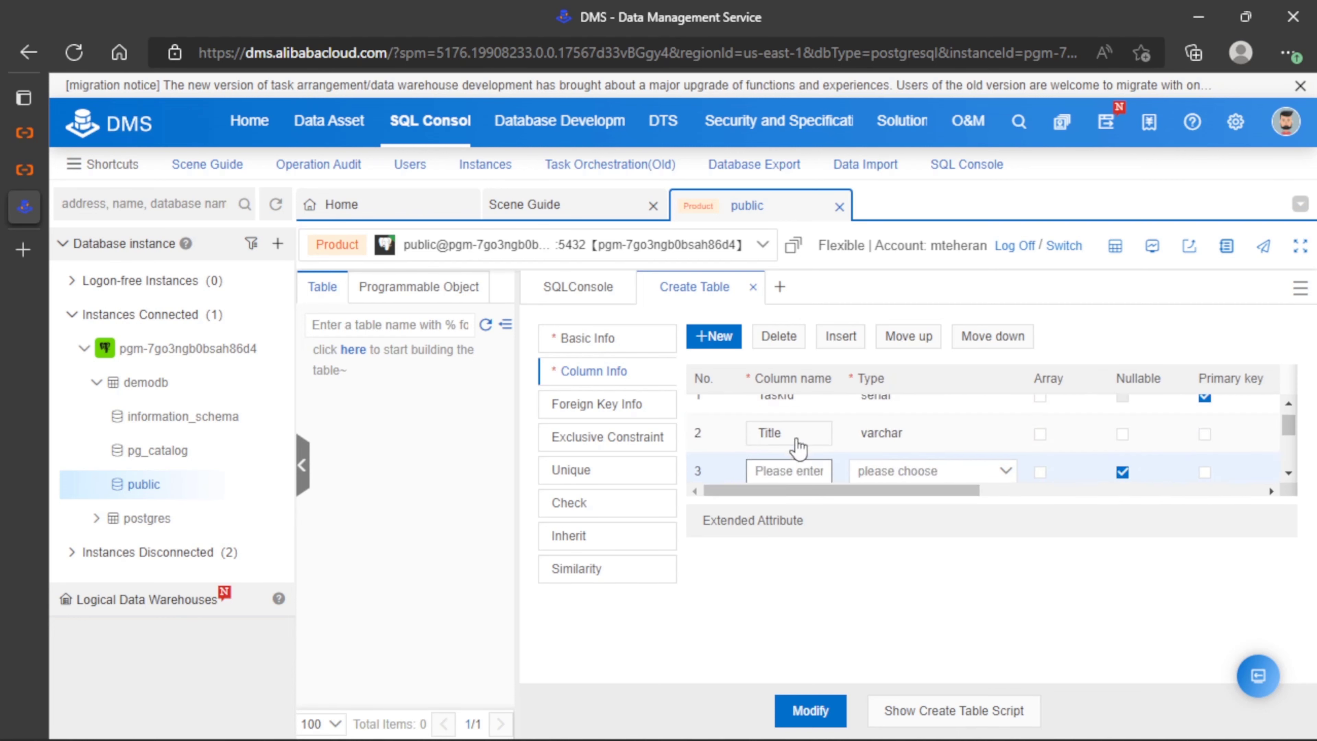
pyautogui.scroll(-1, 819, 470)
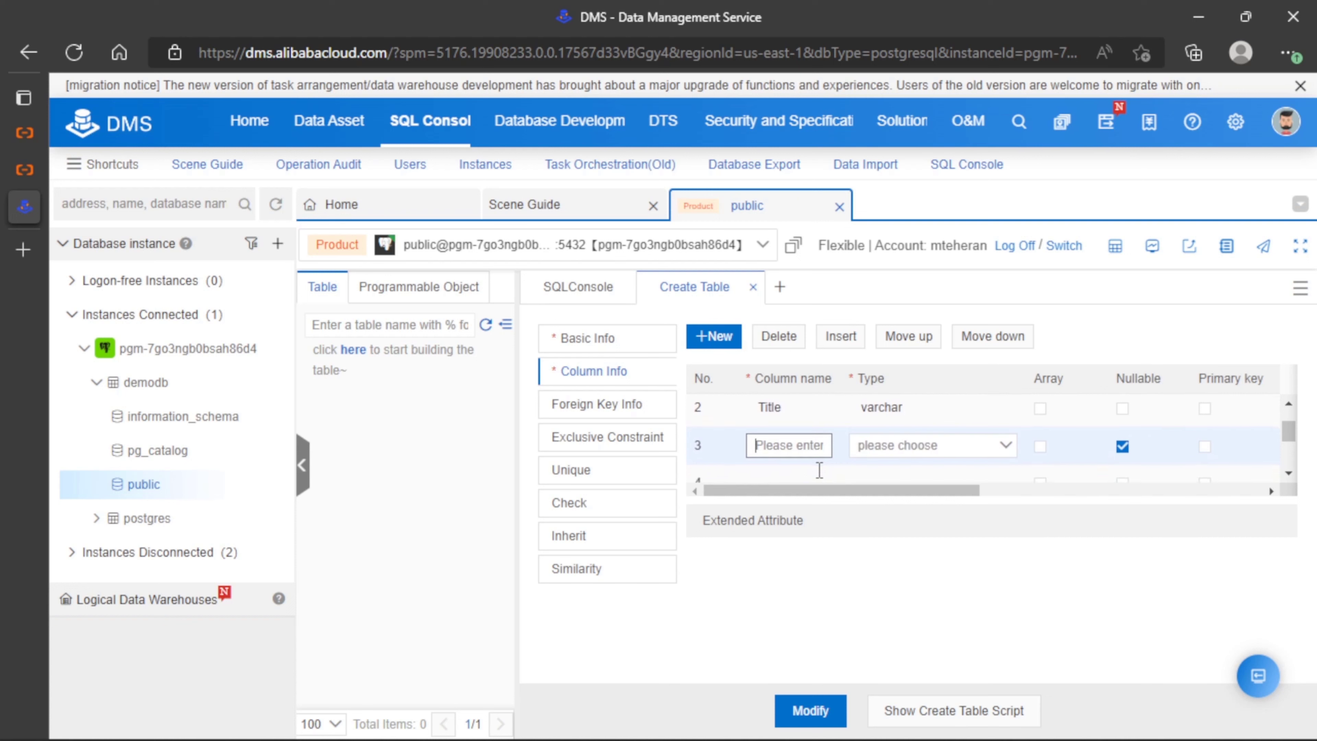
pyautogui.write('Description')
pyautogui.click(998, 445)
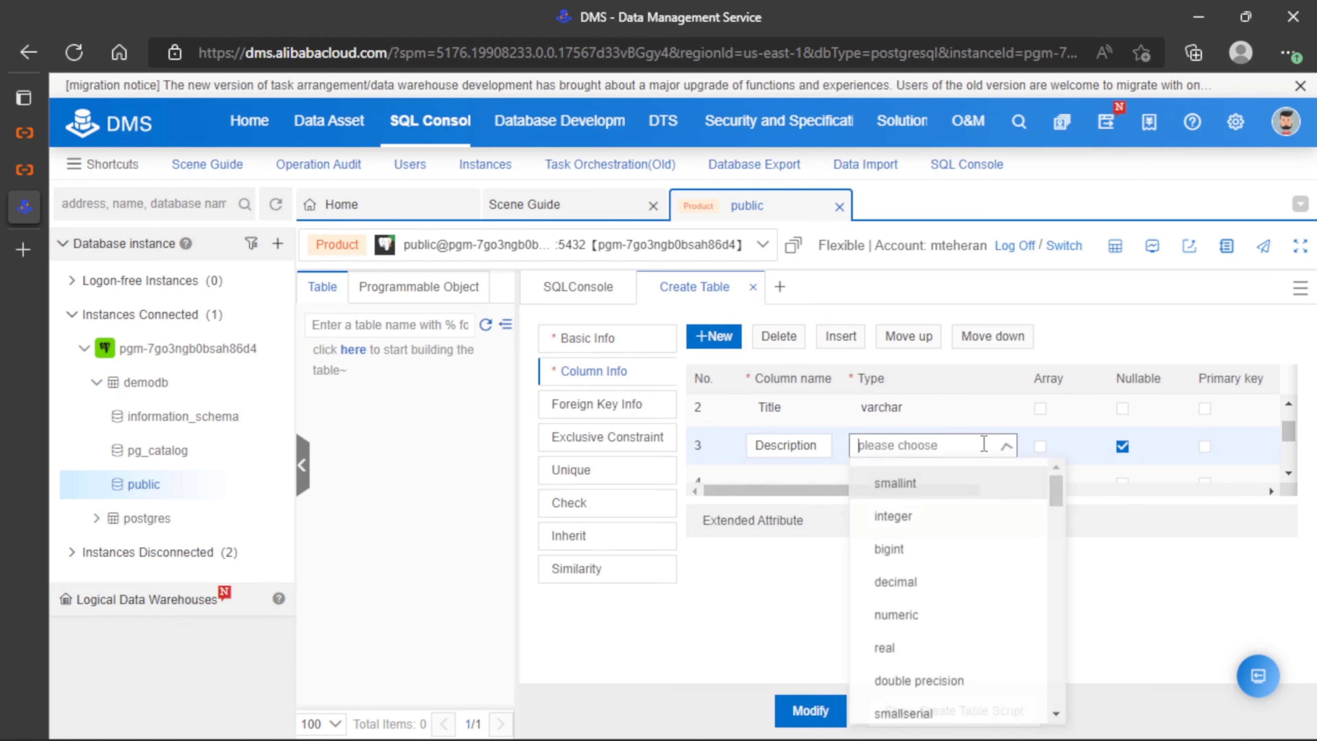
pyautogui.write('va')
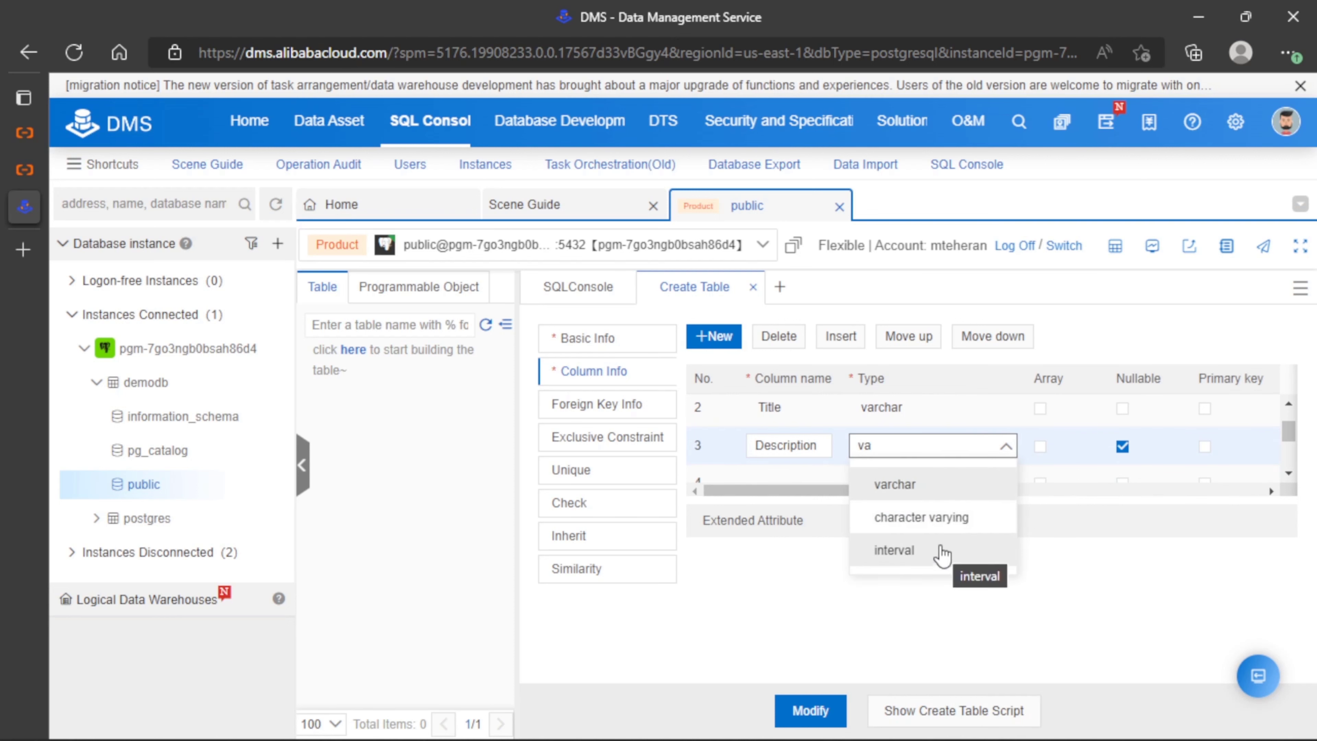
pyautogui.click(950, 495)
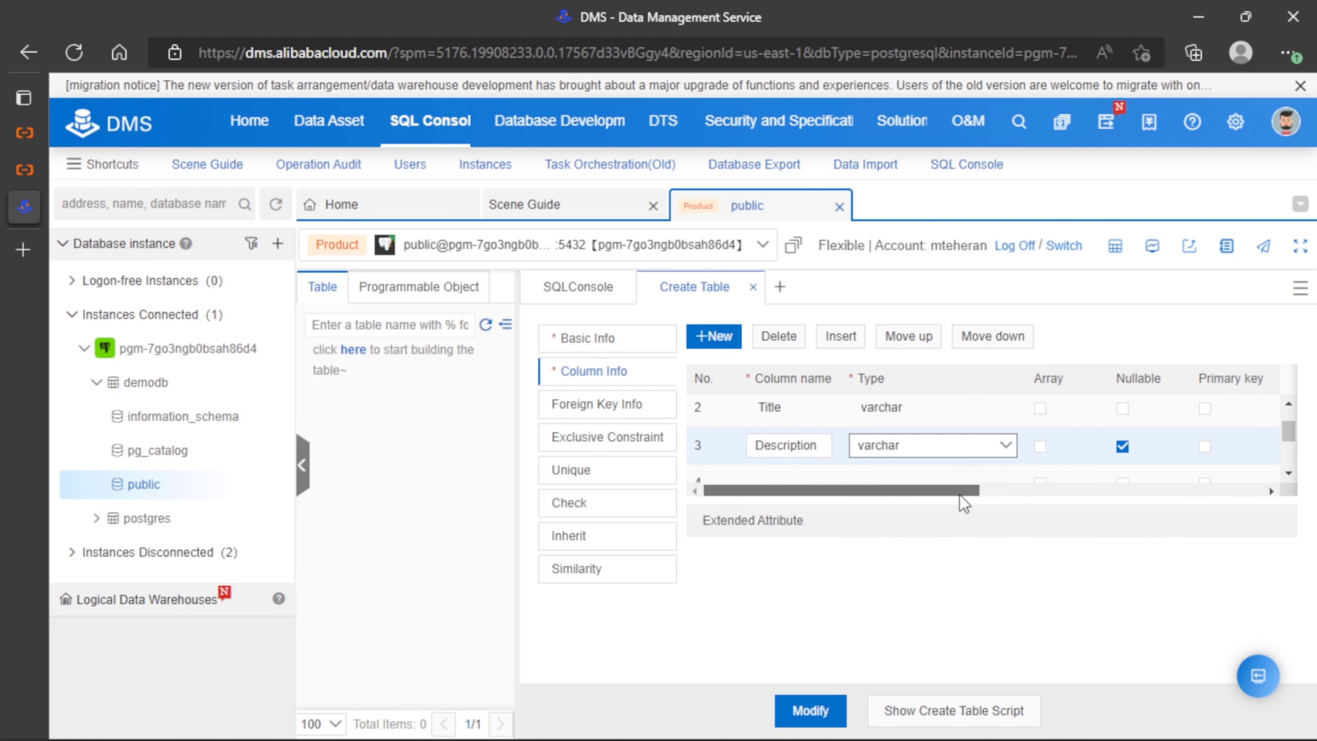
pyautogui.moveTo(961, 493); pyautogui.dragTo(700, 486)
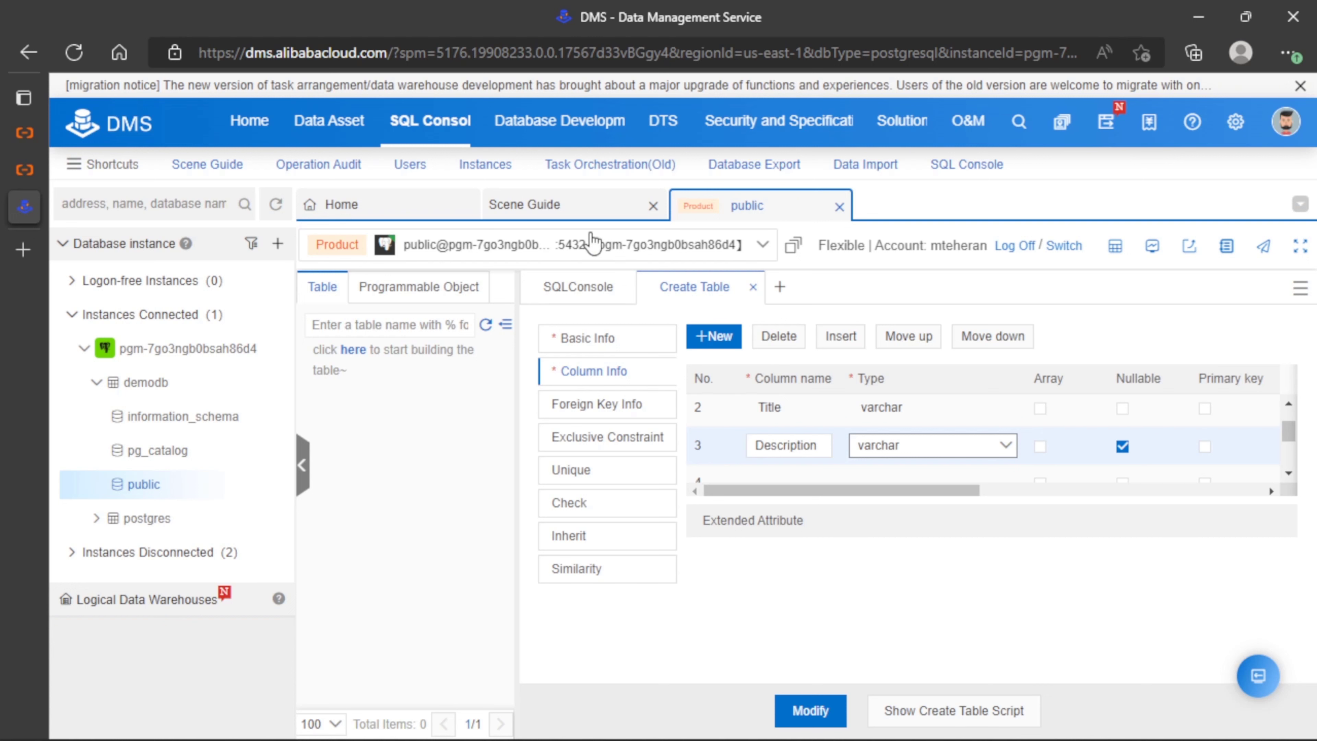
# Try to create the Task table by submitting the definition and executing its generated SQL script.
pyautogui.click(805, 719)
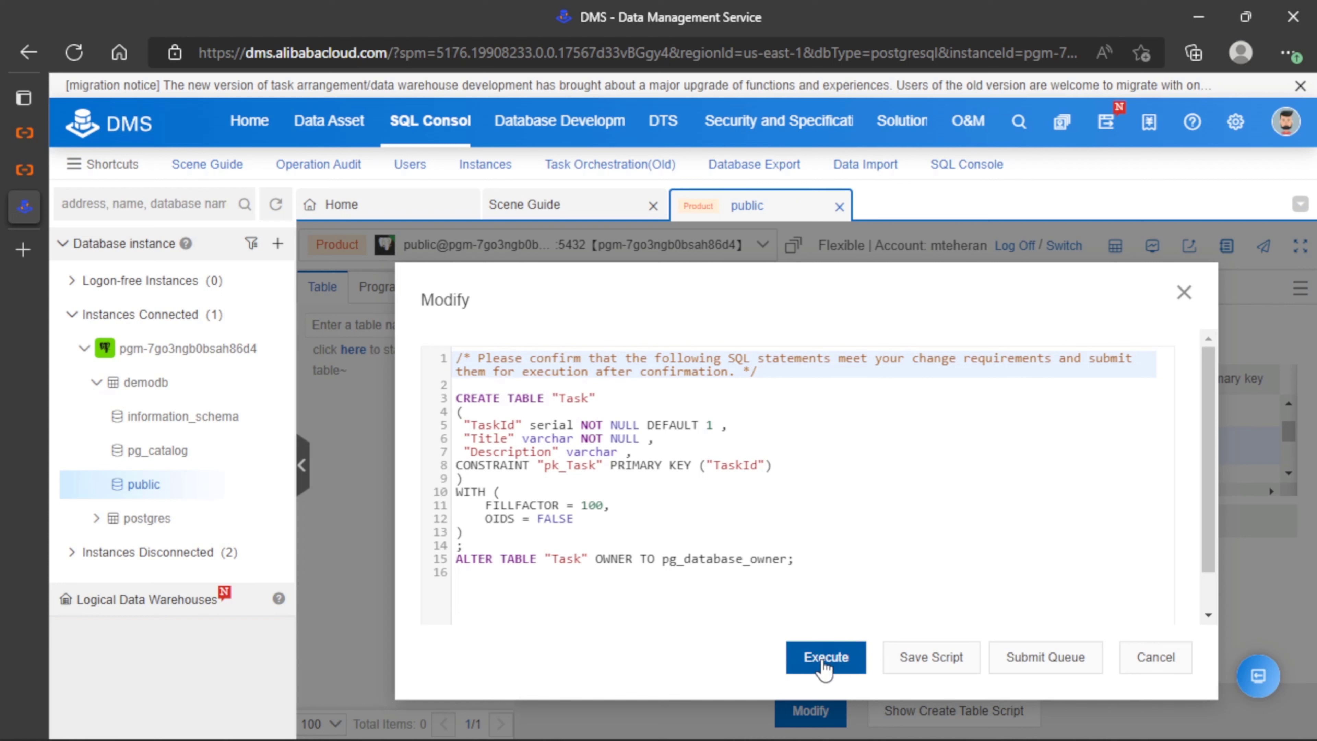
pyautogui.click(824, 668)
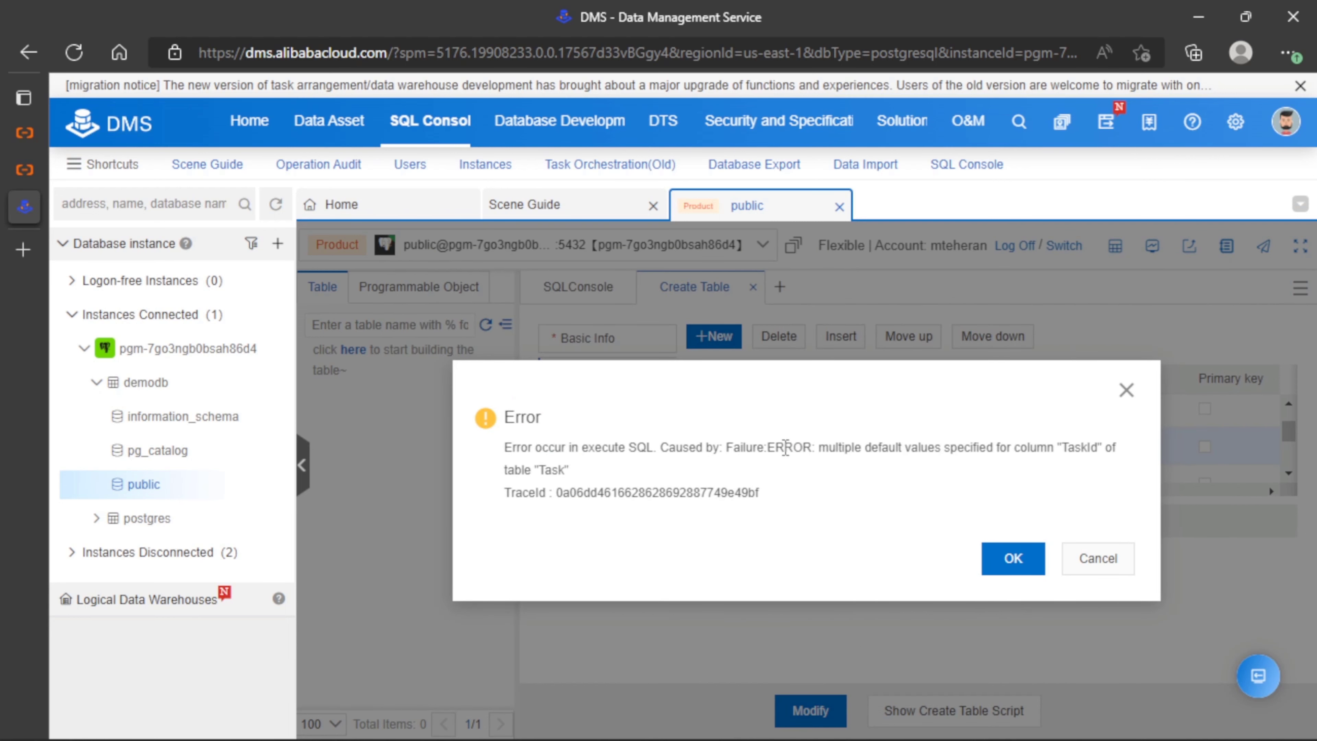
pyautogui.click(1024, 557)
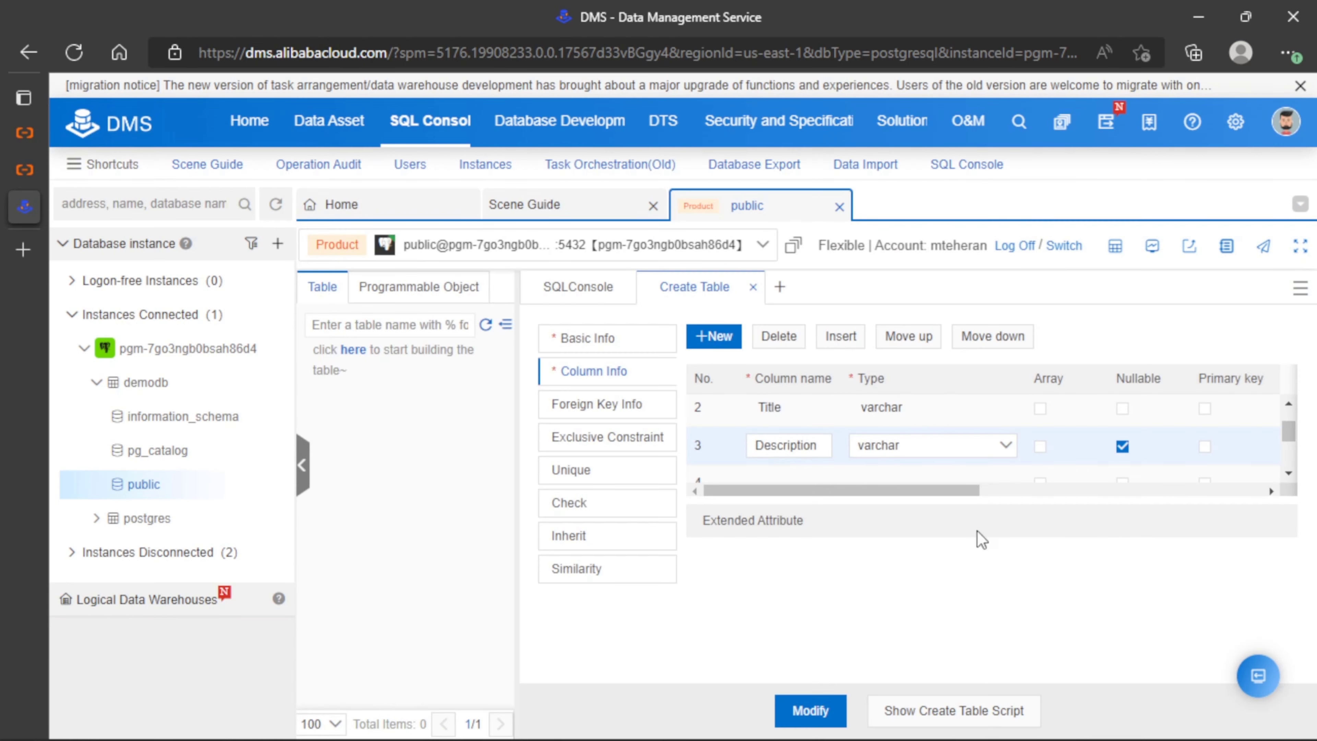
# Remove the default value from the TaskId column, leaving that field empty.
pyautogui.scroll(1, 979, 467)
pyautogui.moveTo(934, 489); pyautogui.dragTo(1063, 512)
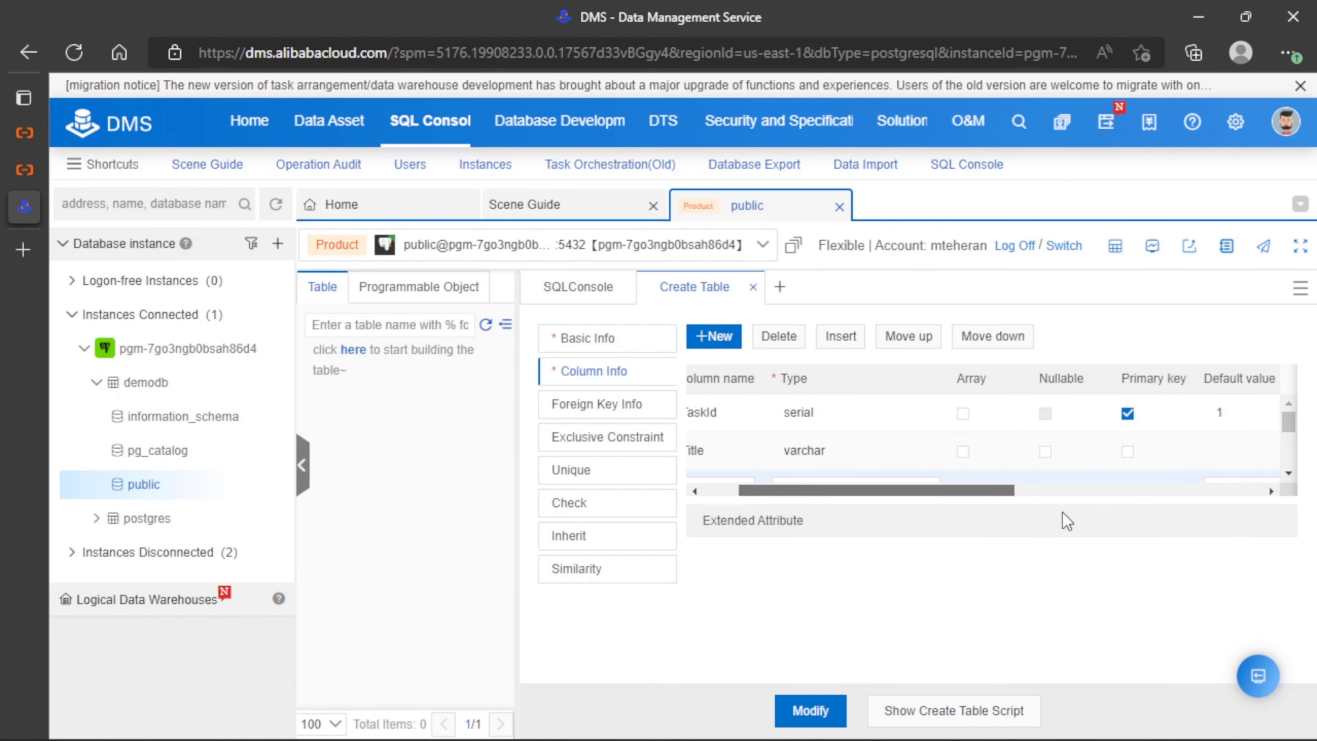
pyautogui.moveTo(991, 491); pyautogui.dragTo(1059, 498)
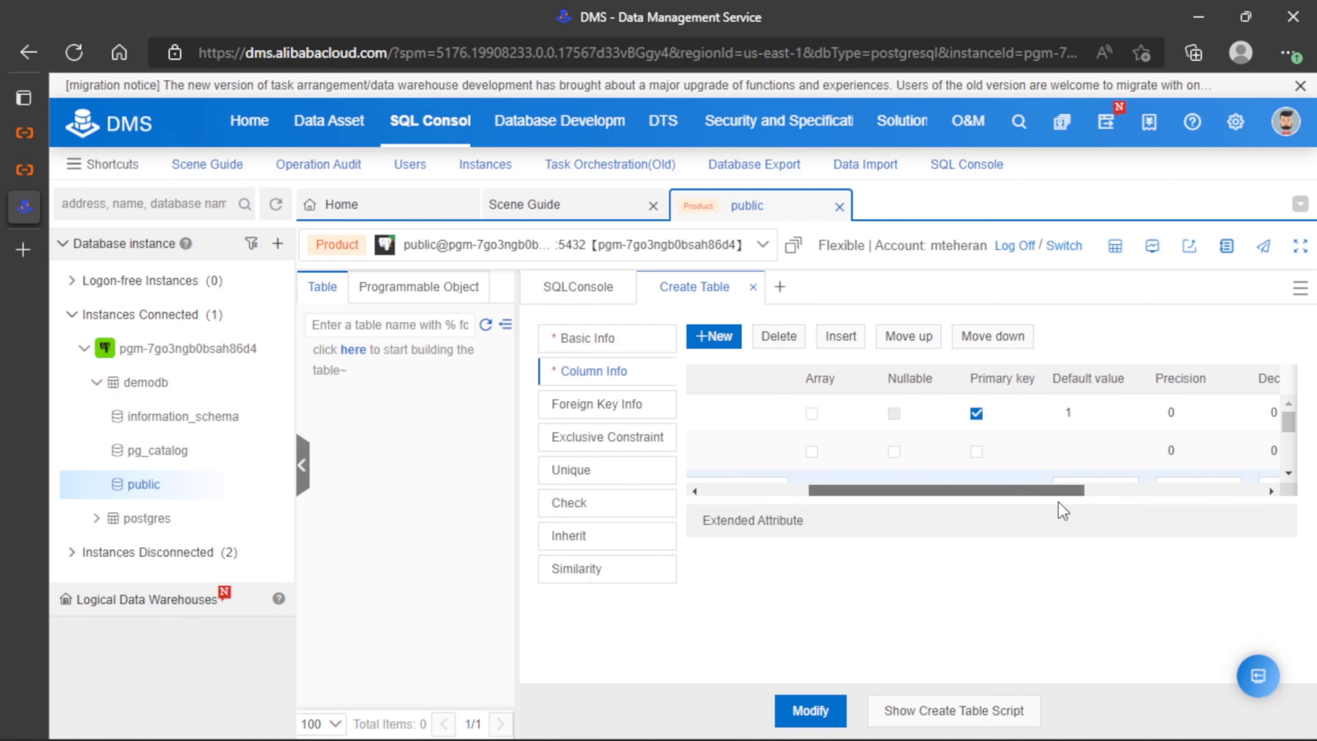
pyautogui.click(1090, 412)
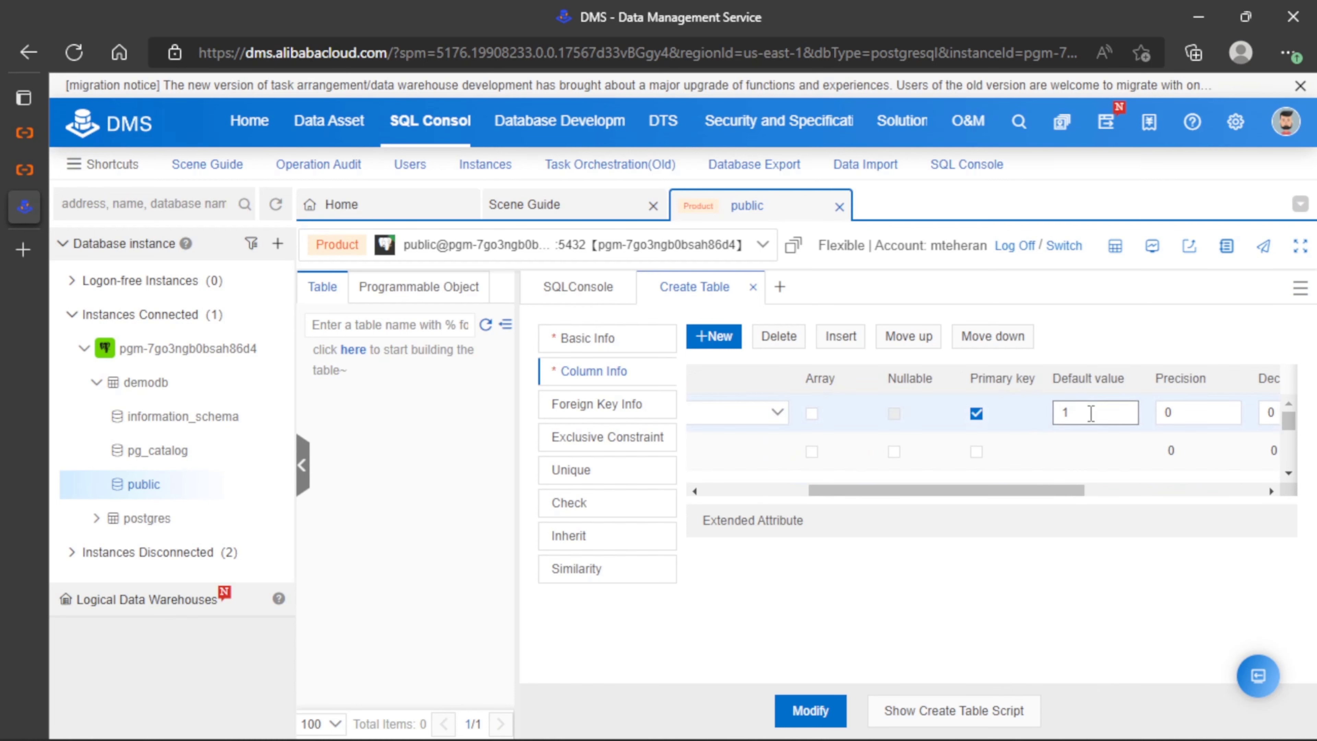
pyautogui.press('BackSpace')
pyautogui.click(1137, 587)
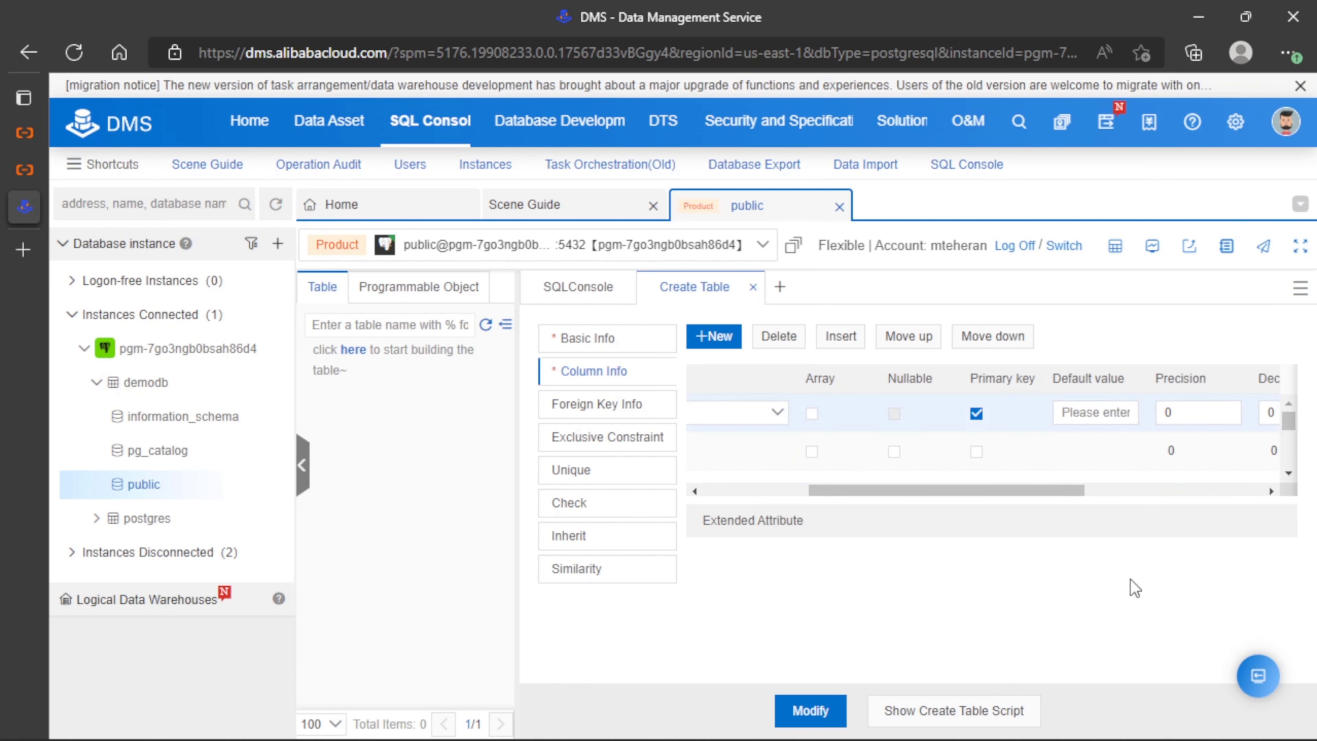
# Try to create the Task table again by executing its generated SQL script with pg_database_owner as owner.
pyautogui.click(806, 702)
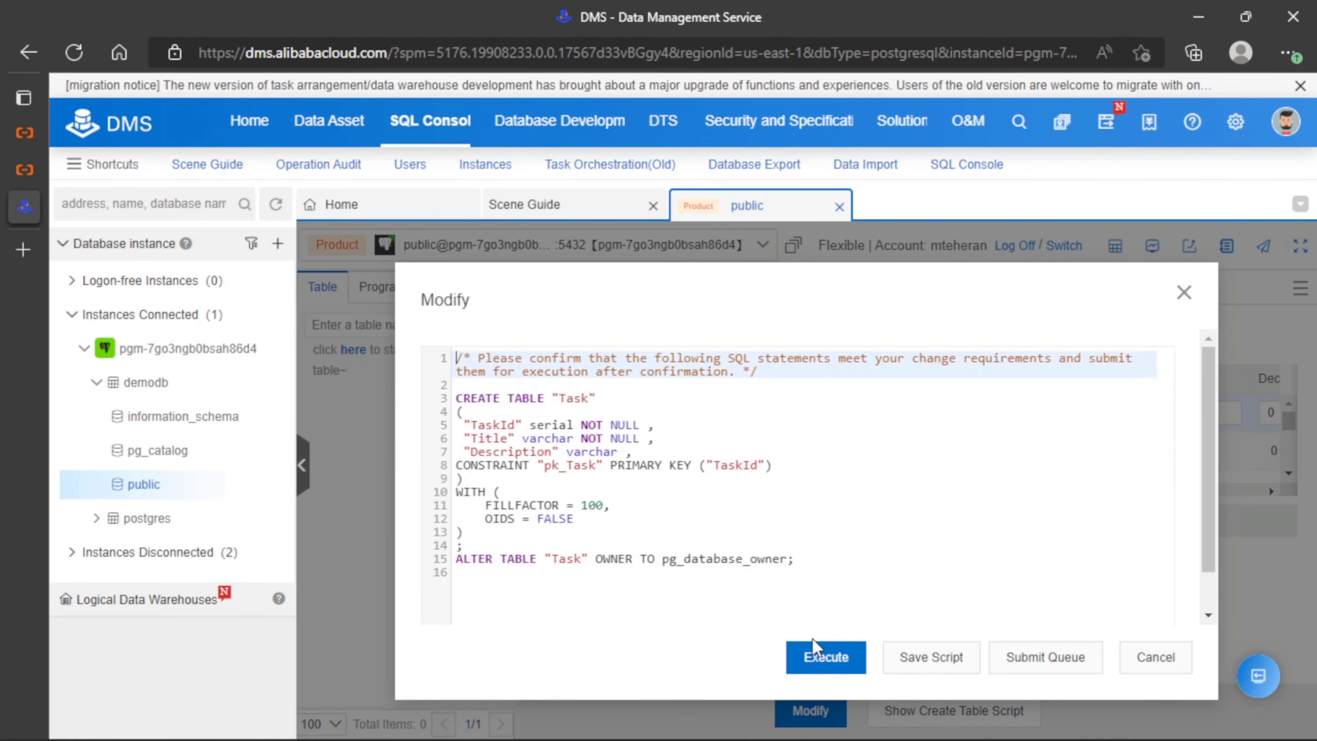
pyautogui.click(813, 658)
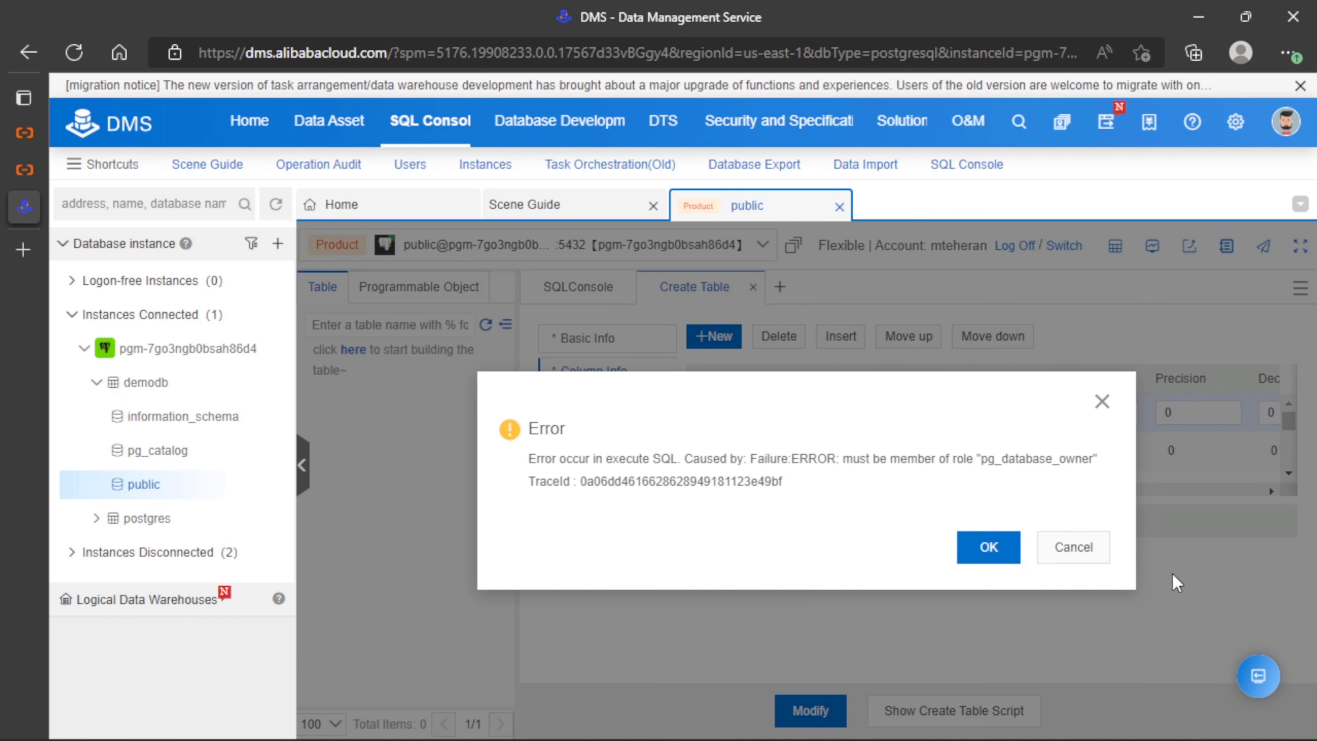
pyautogui.moveTo(996, 459); pyautogui.dragTo(1111, 471)
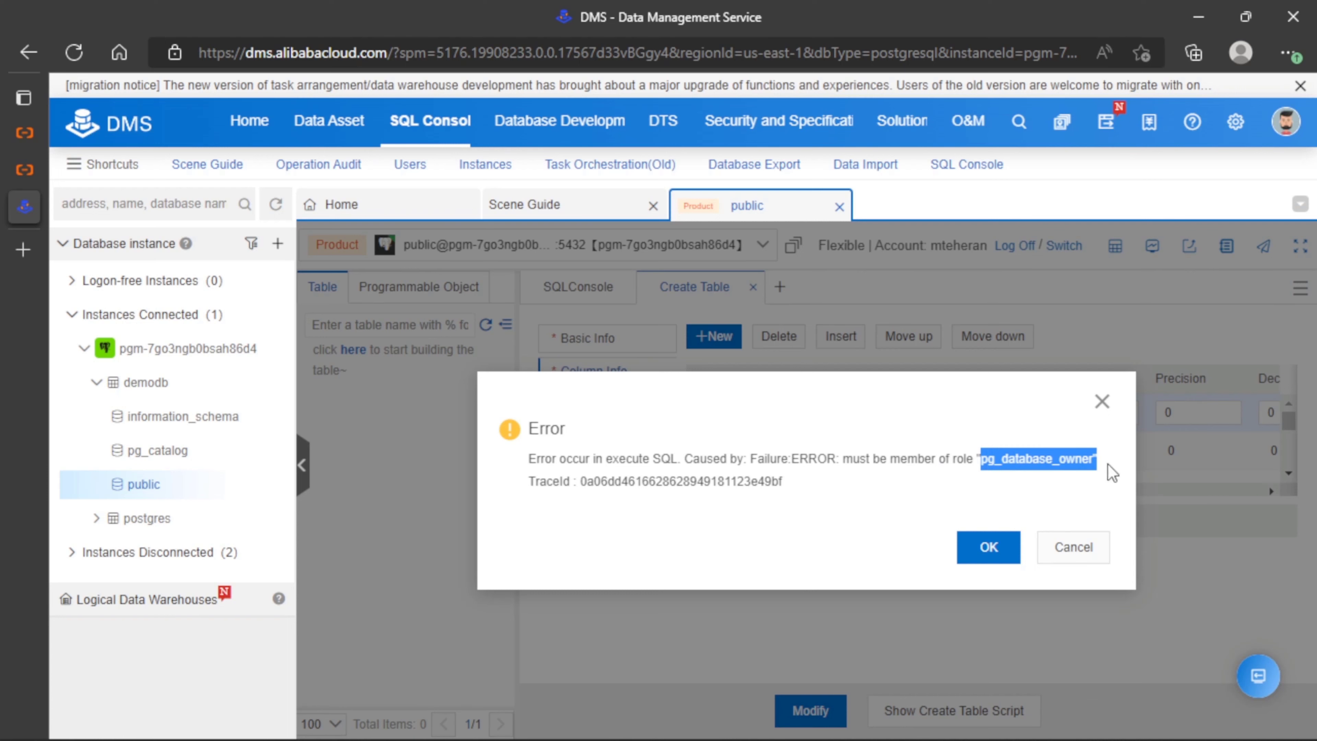
pyautogui.click(1006, 548)
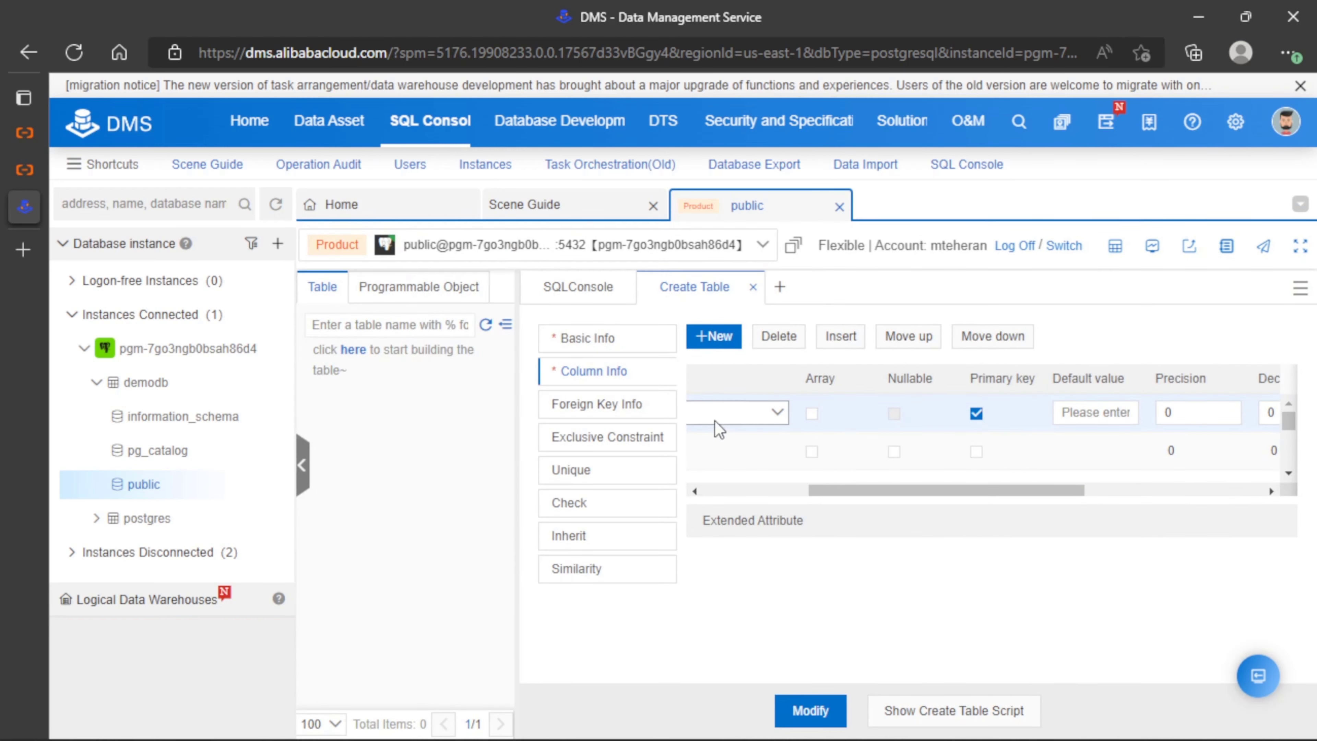
# Set the table's owner to the logged-in database account and create the Task table by executing its SQL script.
pyautogui.click(611, 351)
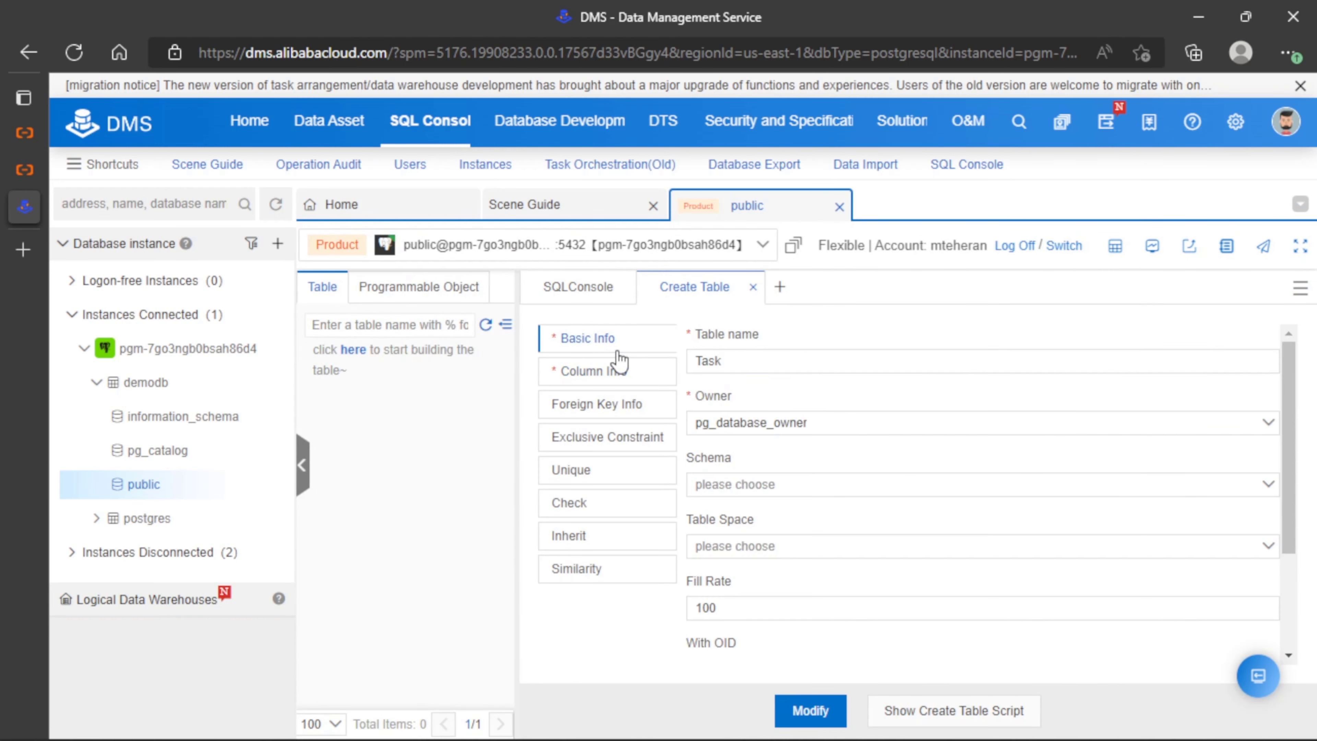
pyautogui.click(732, 426)
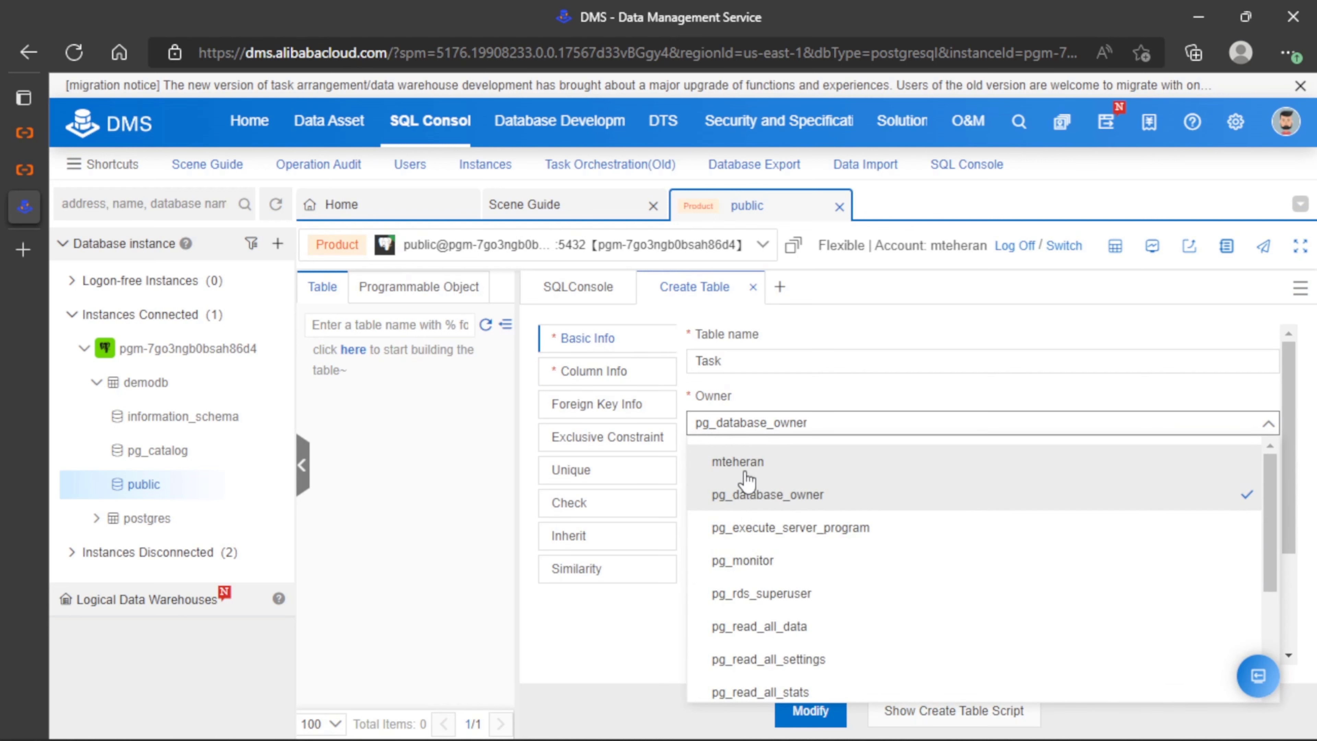
pyautogui.click(738, 462)
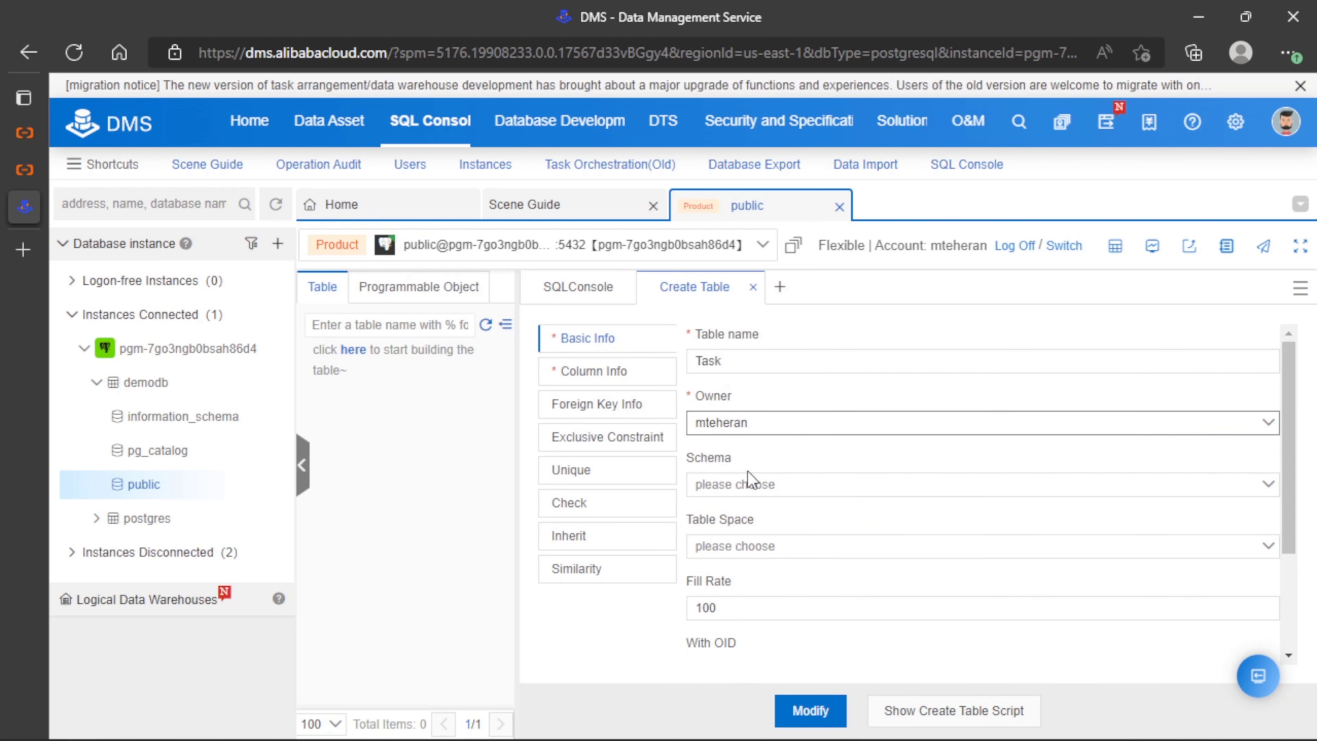
pyautogui.click(813, 711)
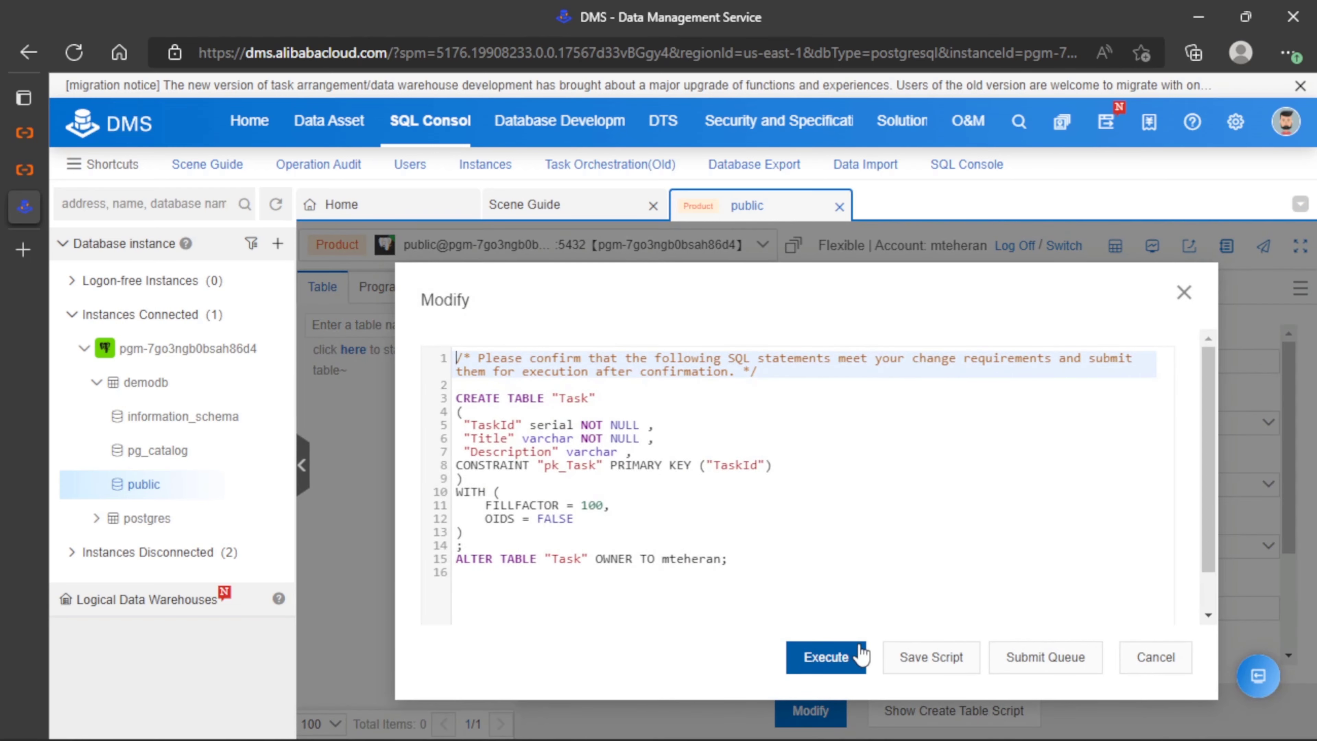
pyautogui.click(861, 655)
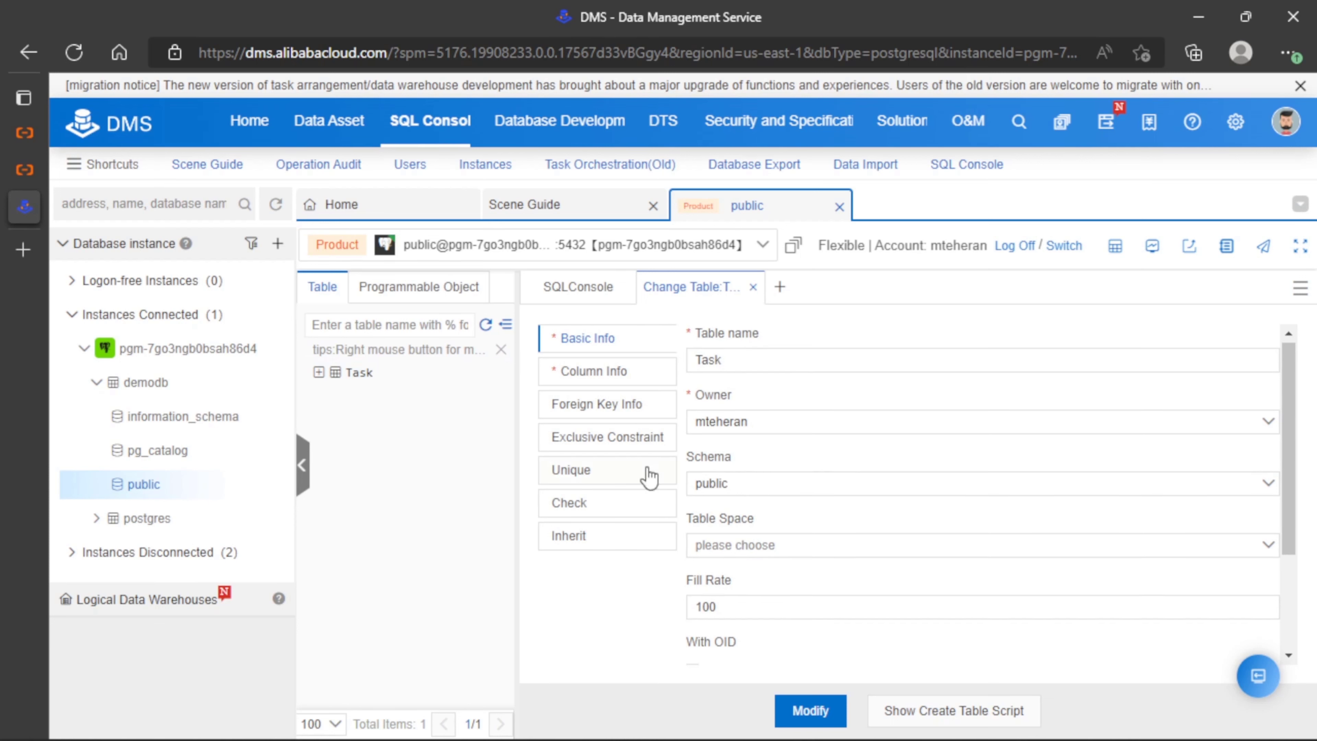
# Close the Task table's definition and open a new SQL console for that table.
pyautogui.click(753, 287)
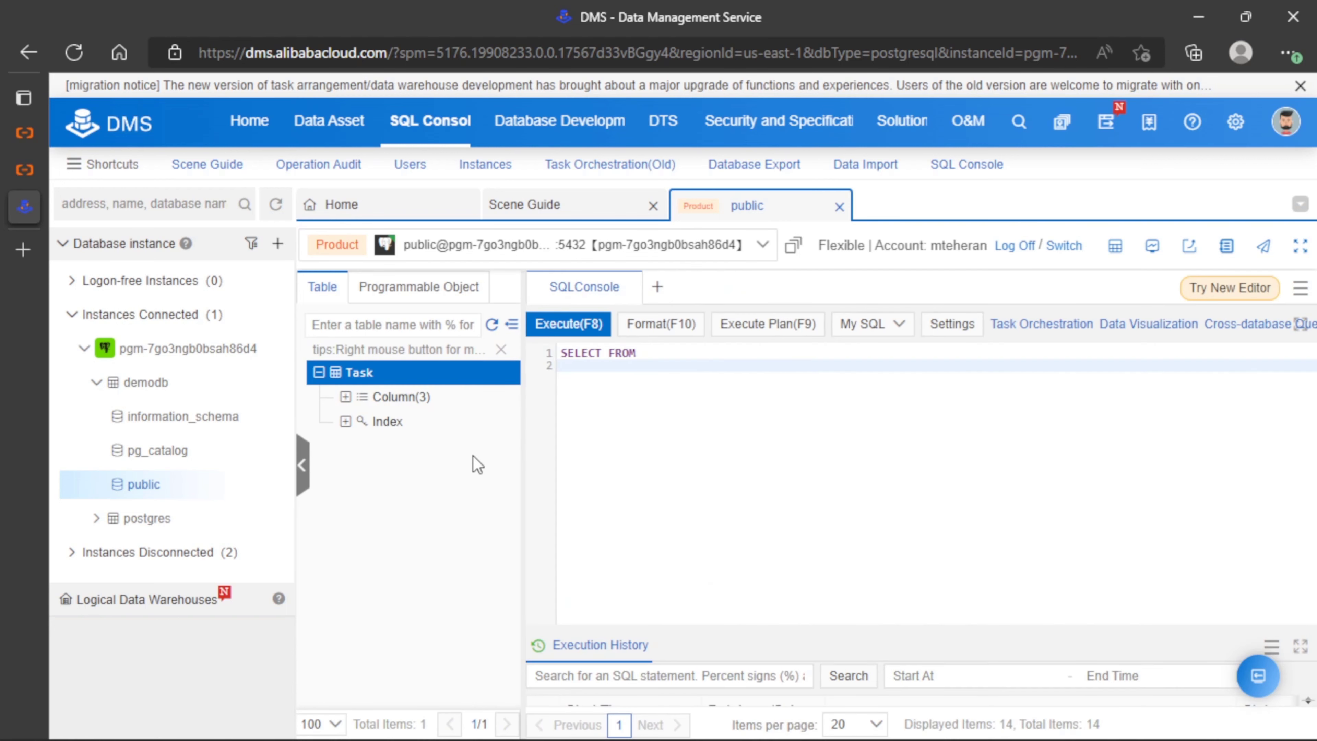
pyautogui.rightClick(383, 392)
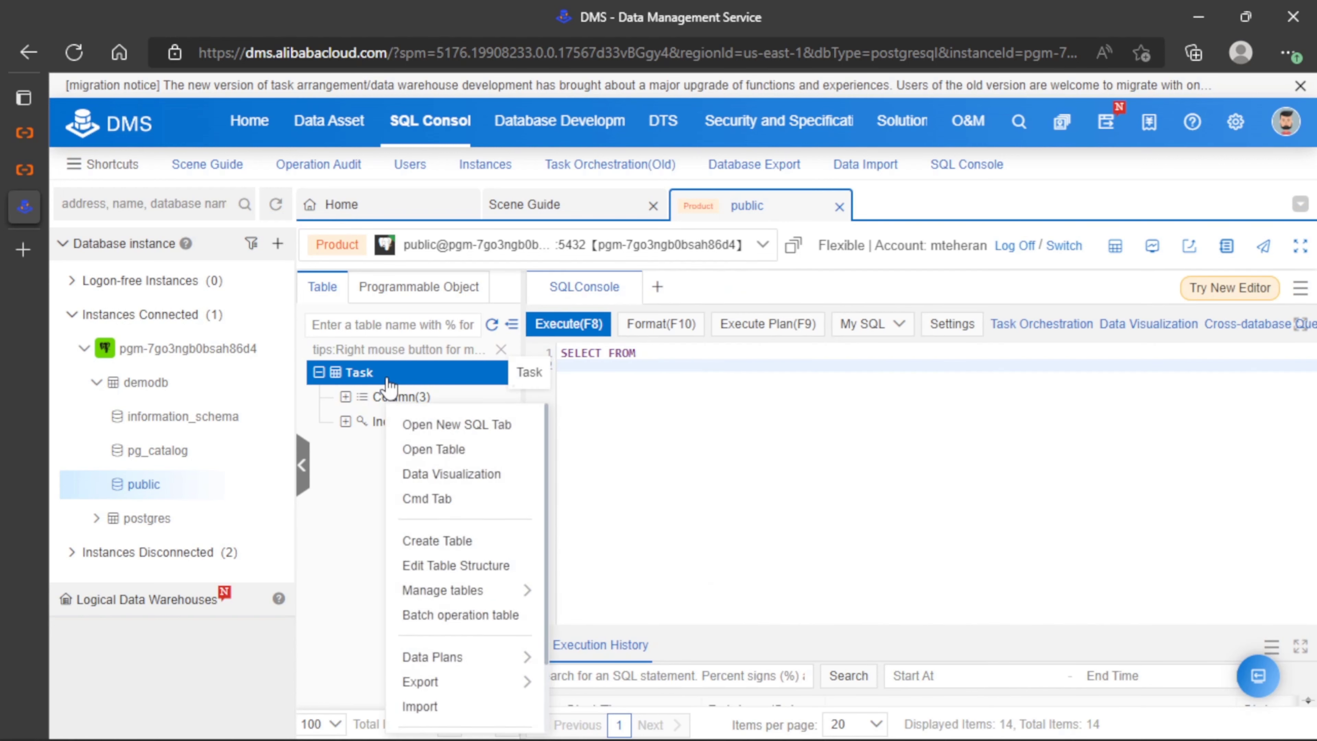
pyautogui.click(417, 424)
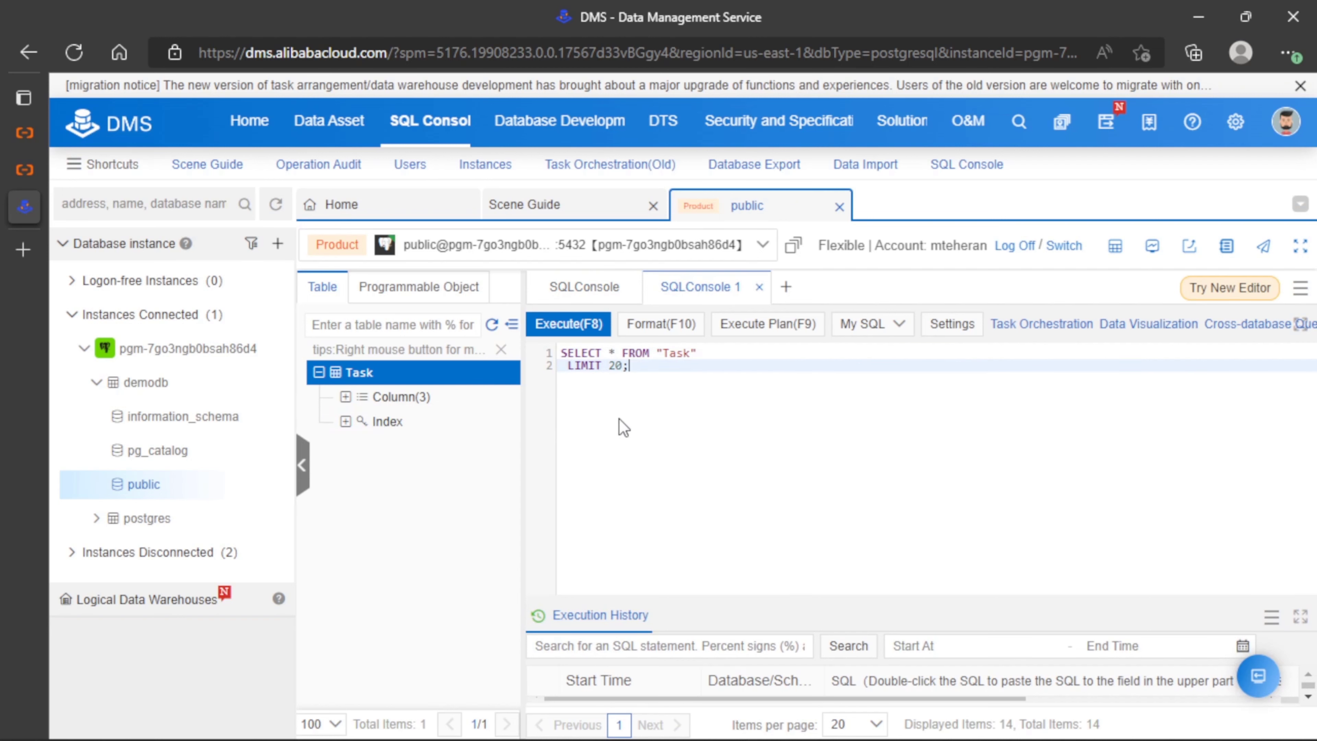
# Turn the prefilled query into INSERT INTO "Task" and remove its LIMIT 20 line.
pyautogui.moveTo(643, 374); pyautogui.dragTo(562, 353)
pyautogui.click(634, 366)
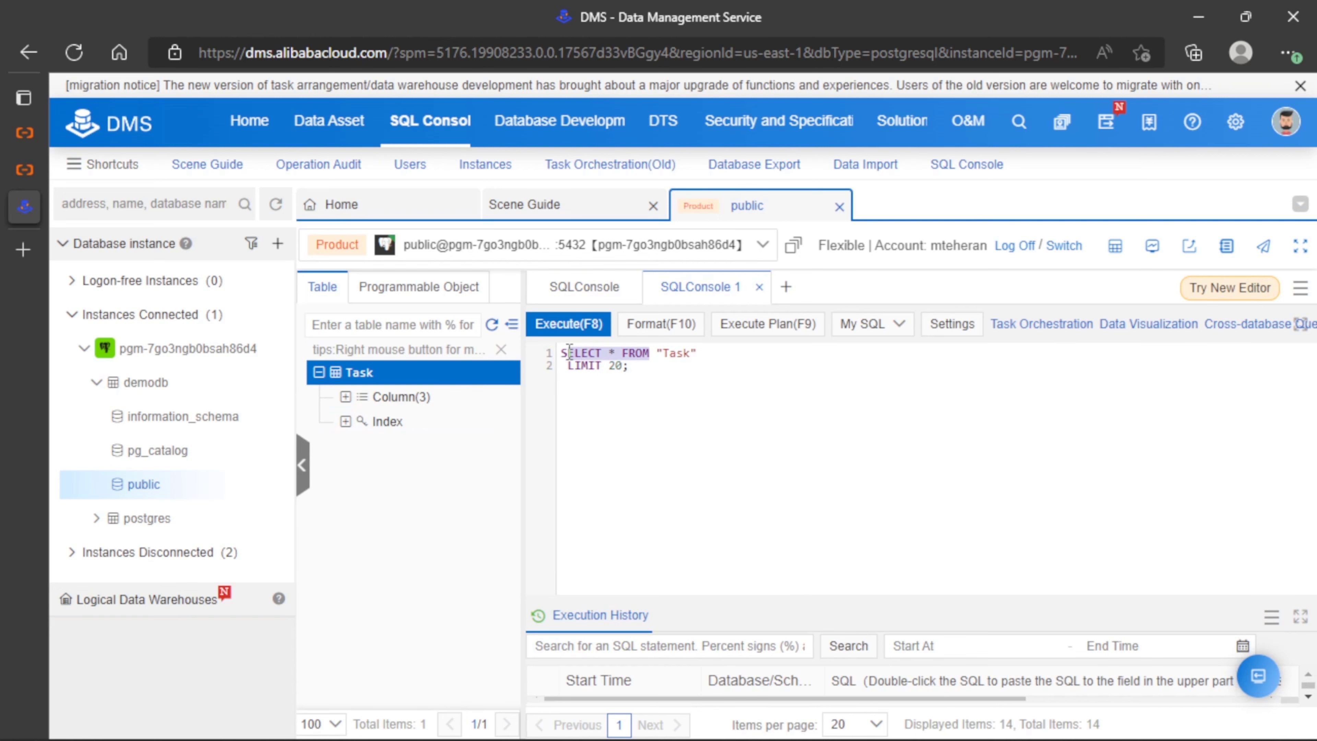
pyautogui.write('INSERT')
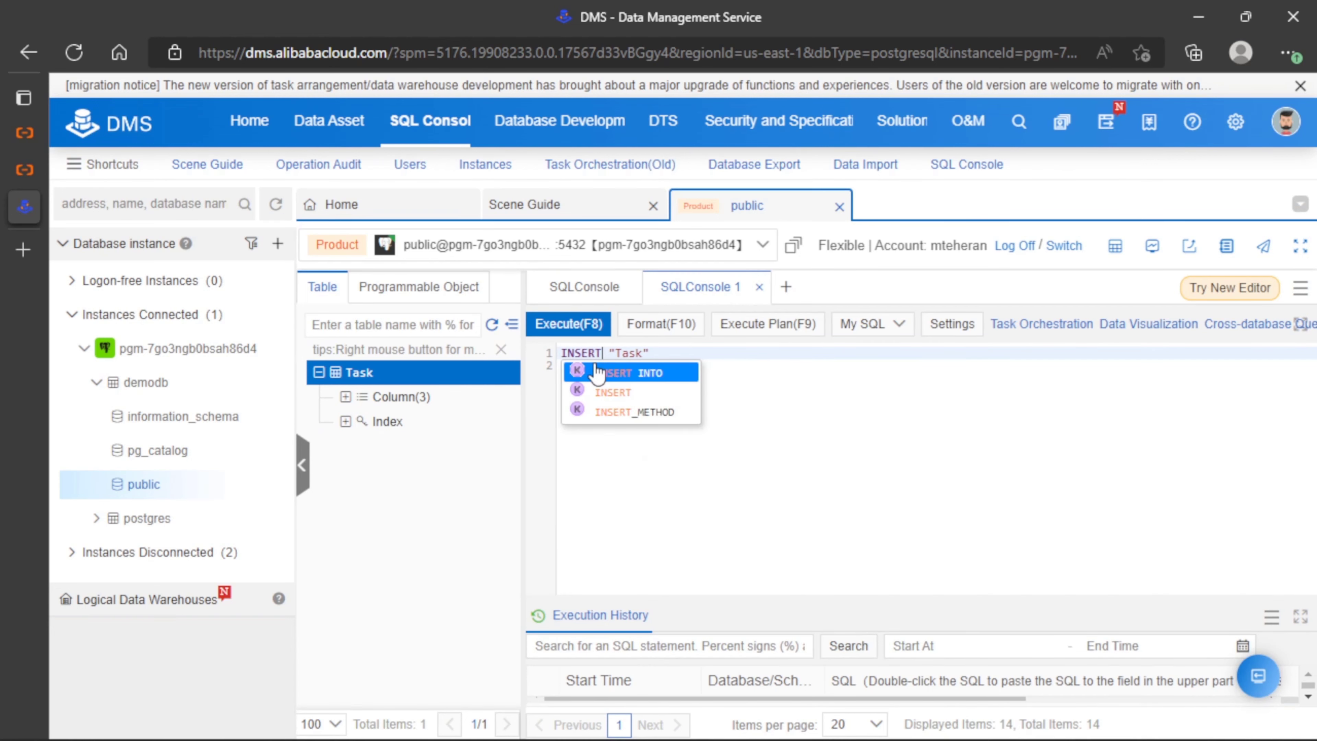
pyautogui.click(598, 372)
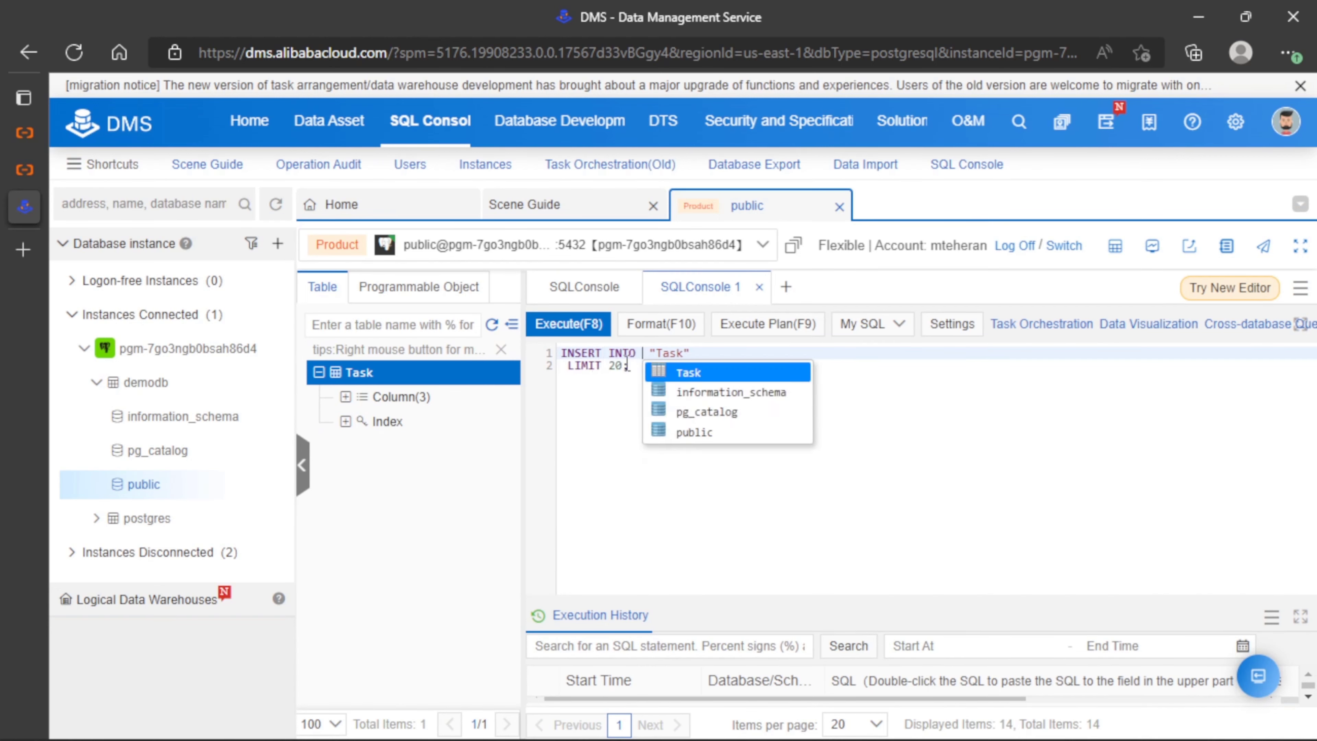
pyautogui.click(805, 346)
pyautogui.moveTo(805, 345); pyautogui.dragTo(834, 362)
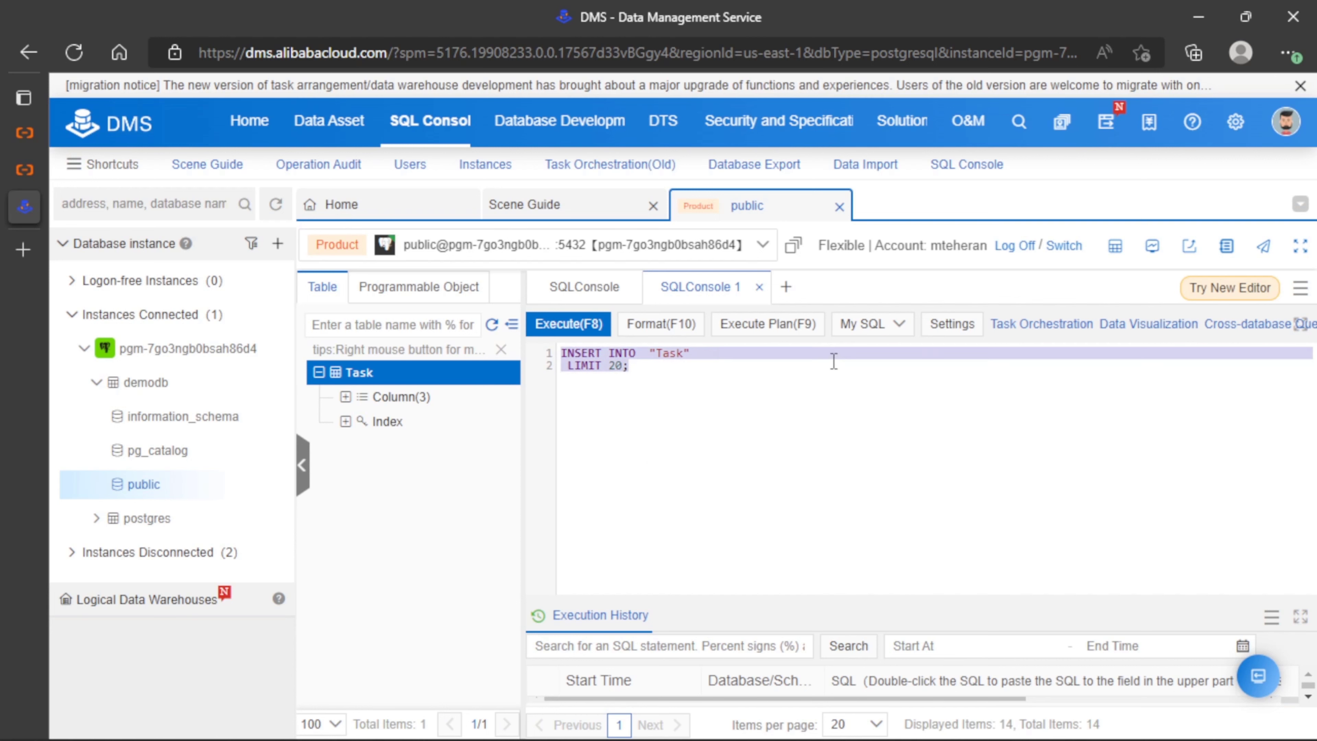
pyautogui.click(782, 353)
pyautogui.moveTo(744, 380); pyautogui.dragTo(536, 371)
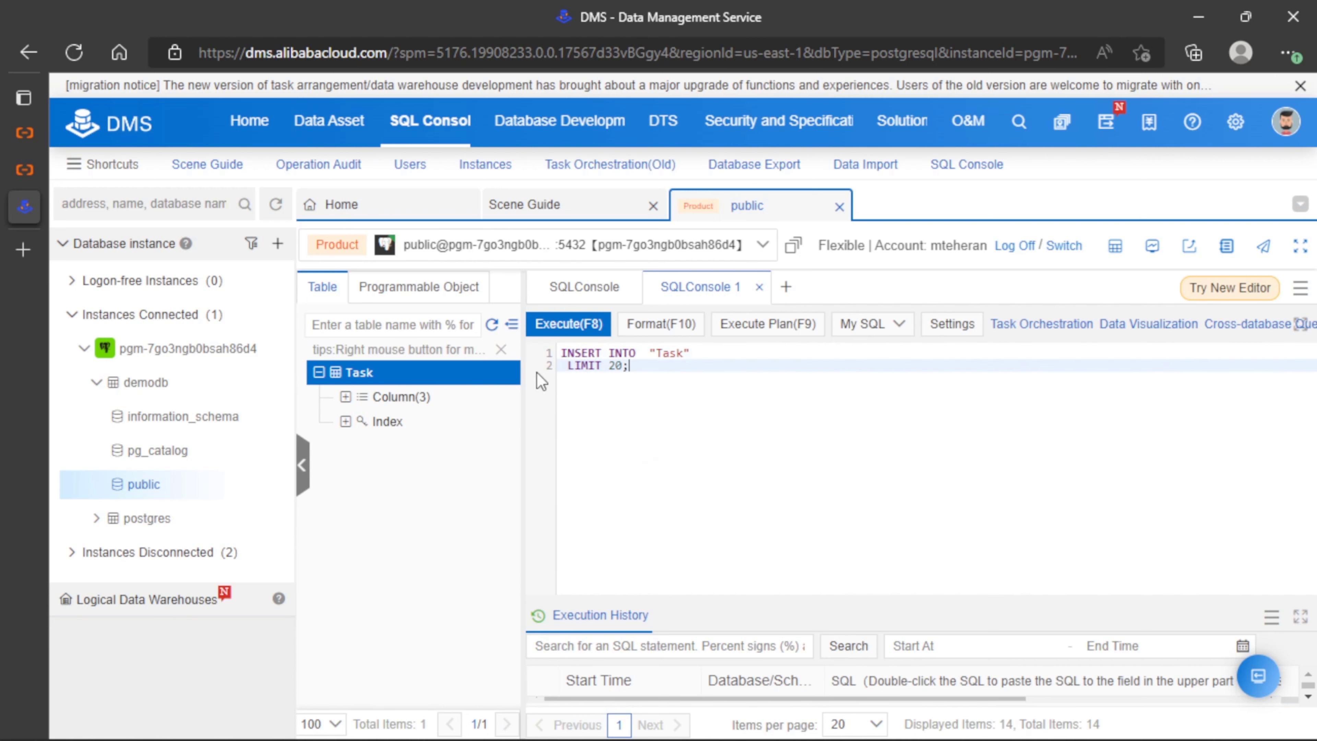
pyautogui.press('BackSpace')
pyautogui.press('BackSpace')
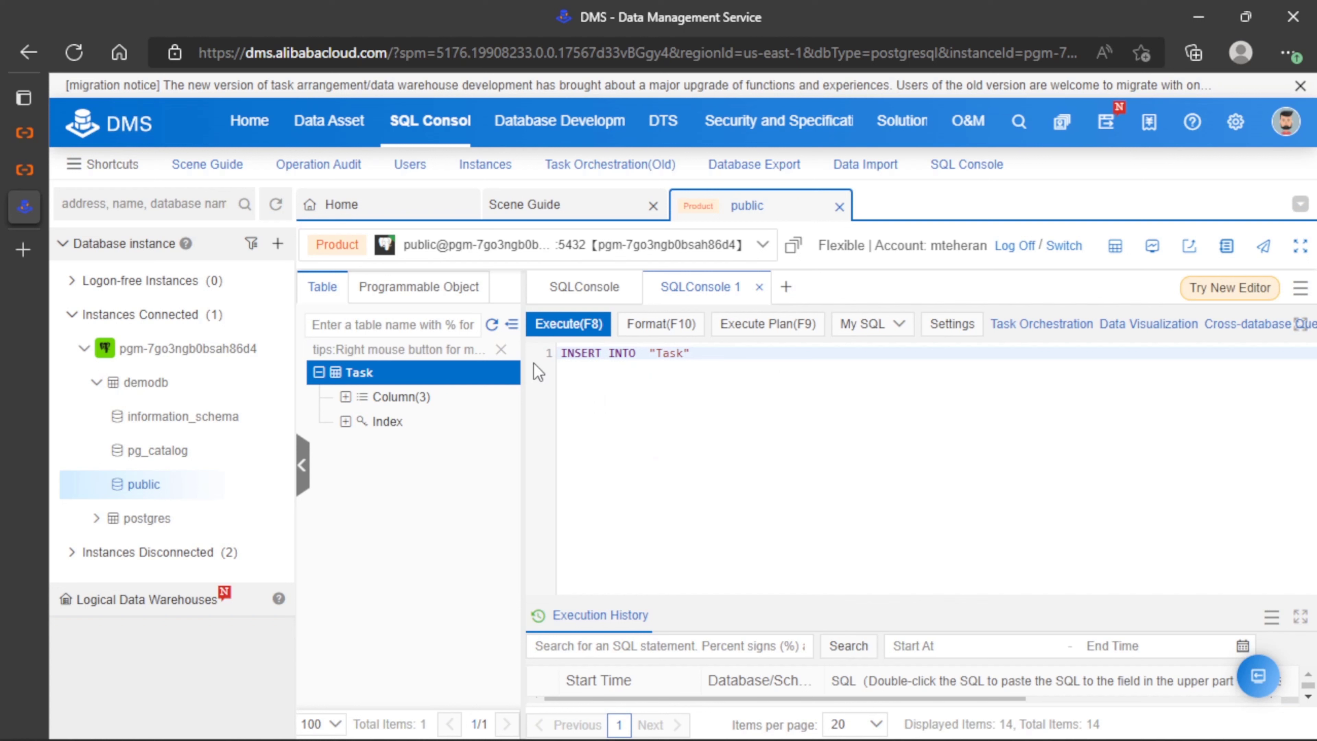
# Complete the insert statement with VALUES (2, 'Task 1', 'This is a new task');.
pyautogui.write('VALUE ')
pyautogui.write('(1')
pyautogui.press('BackSpace')
pyautogui.write('2')
pyautogui.write(',')
pyautogui.write(" ''")
pyautogui.write('Tas')
pyautogui.write("'")
pyautogui.press('Left')
pyautogui.write('Thiss')
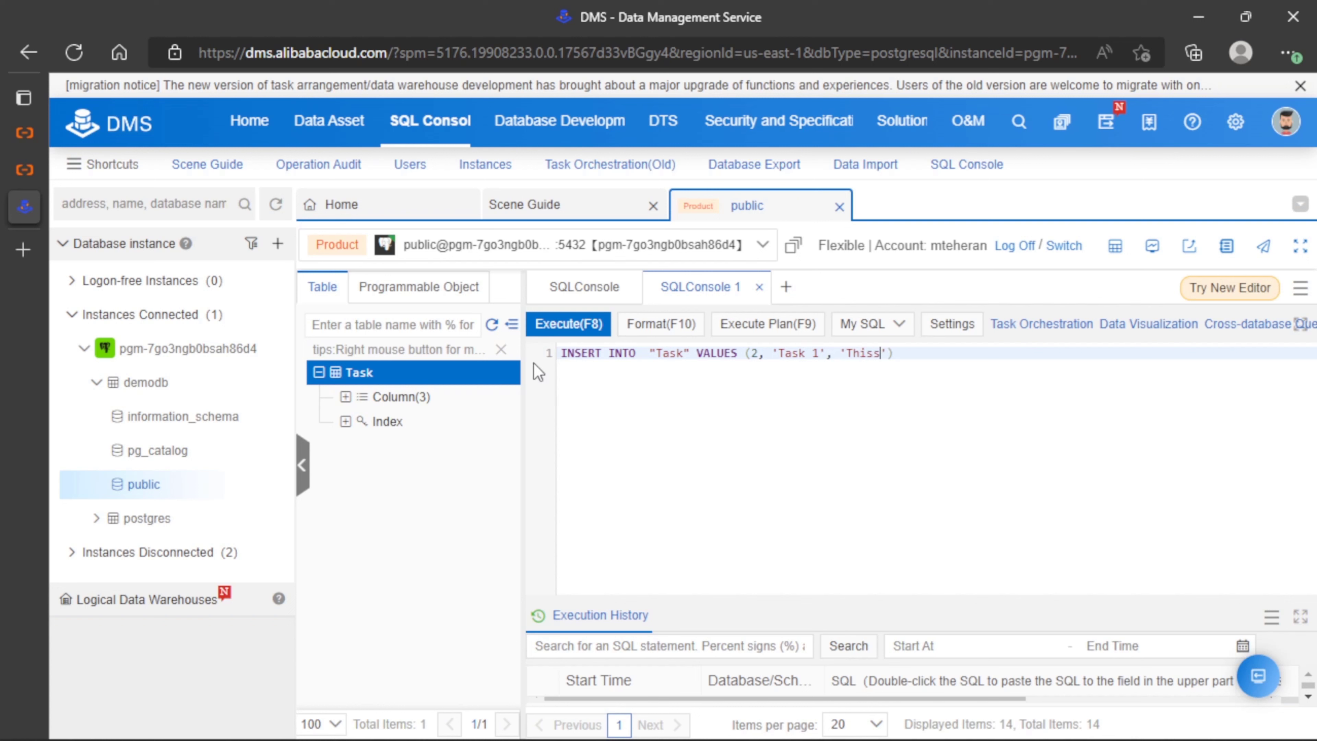
pyautogui.write(' is a new task')
# Execute the insert statement and enlarge the results area to read the execution log.
pyautogui.click(564, 323)
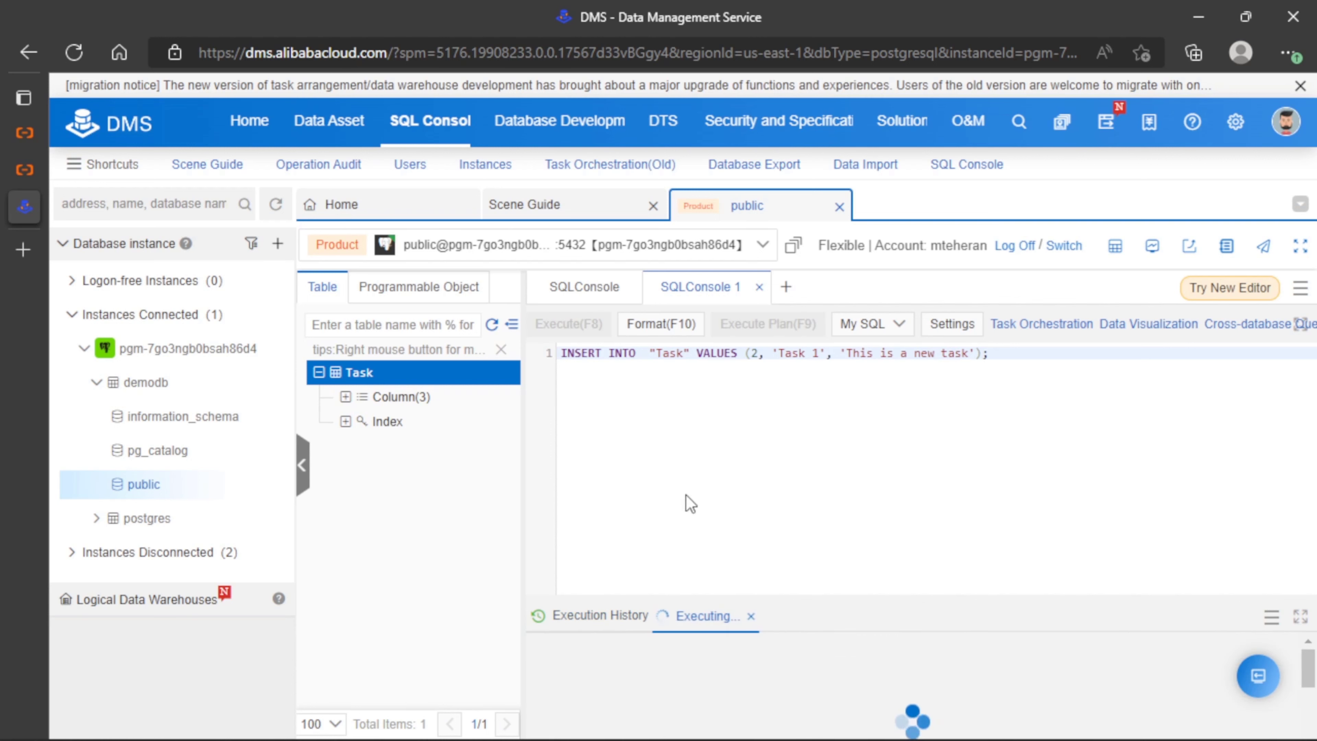
pyautogui.moveTo(778, 594); pyautogui.dragTo(794, 442)
pyautogui.moveTo(679, 576); pyautogui.dragTo(514, 492)
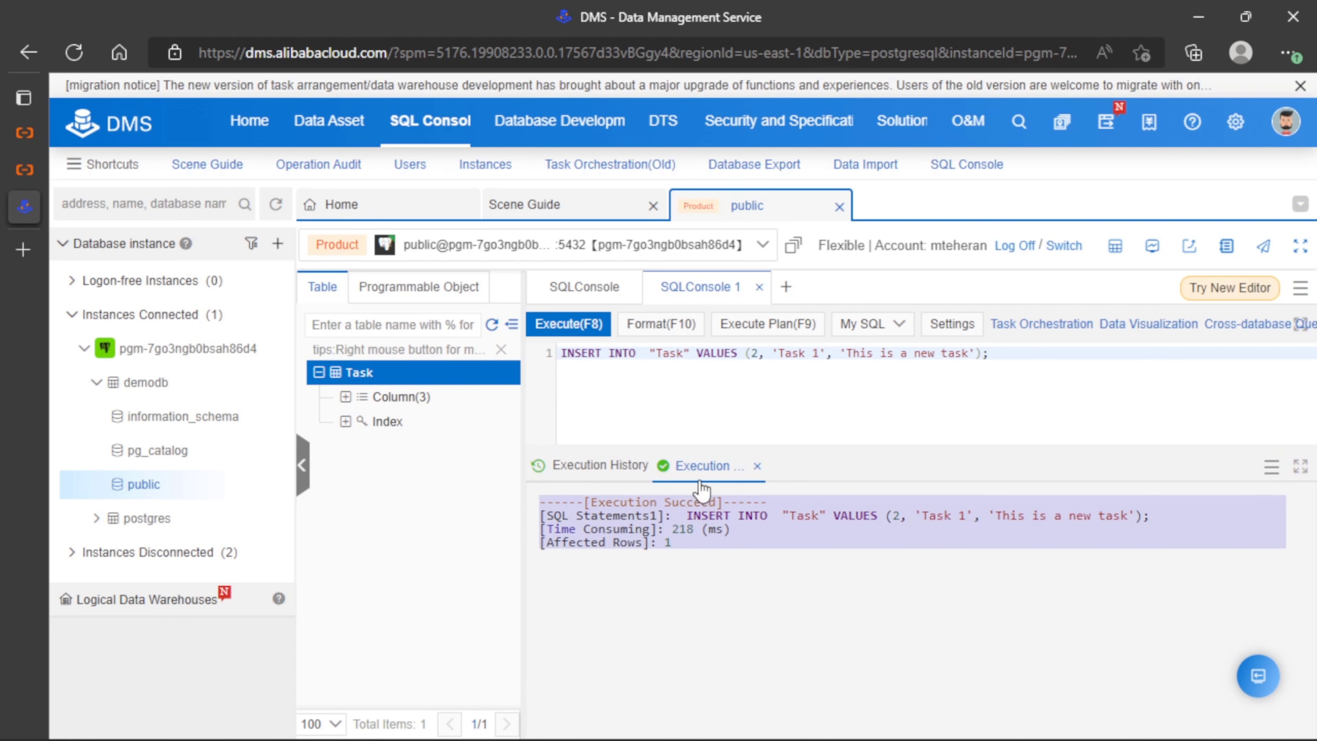
# Replace the statement with SELECT * FROM "Task" and execute it to list the table's rows.
pyautogui.hotkey('ctrl', 'a')
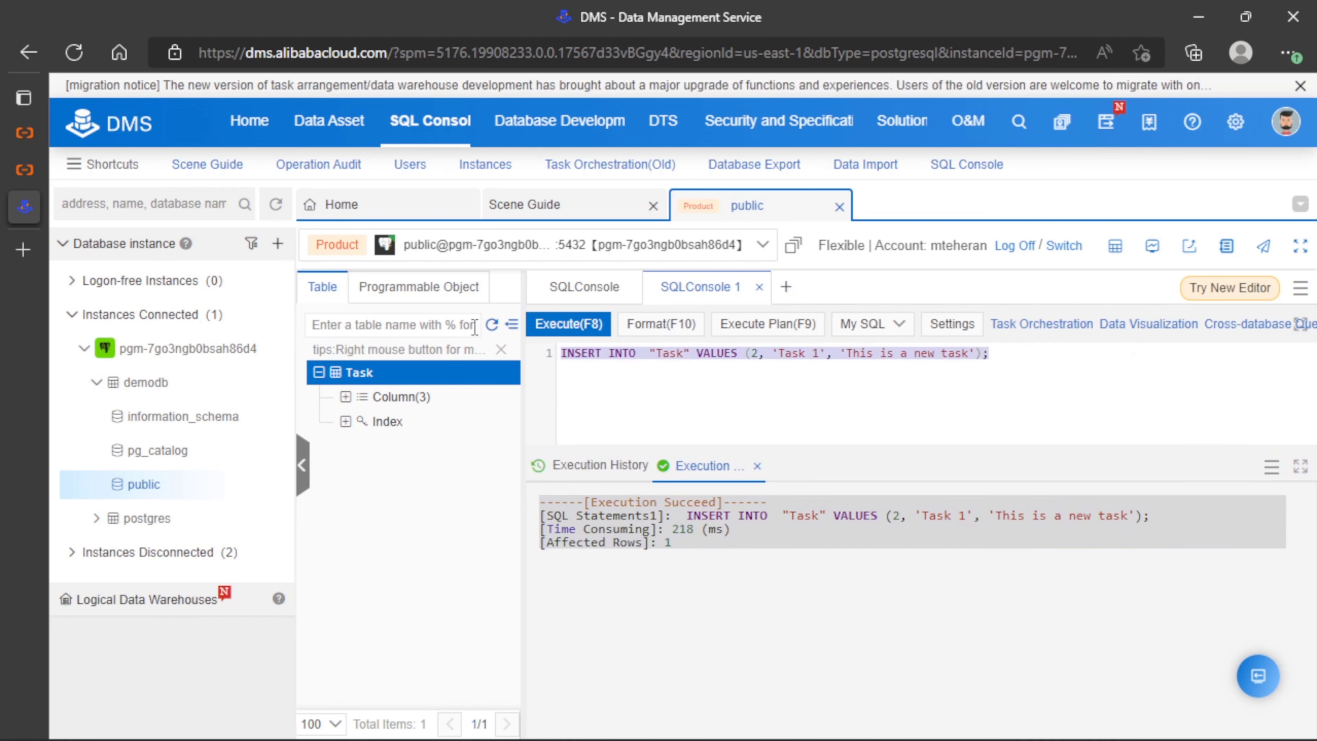
pyautogui.write('SELE')
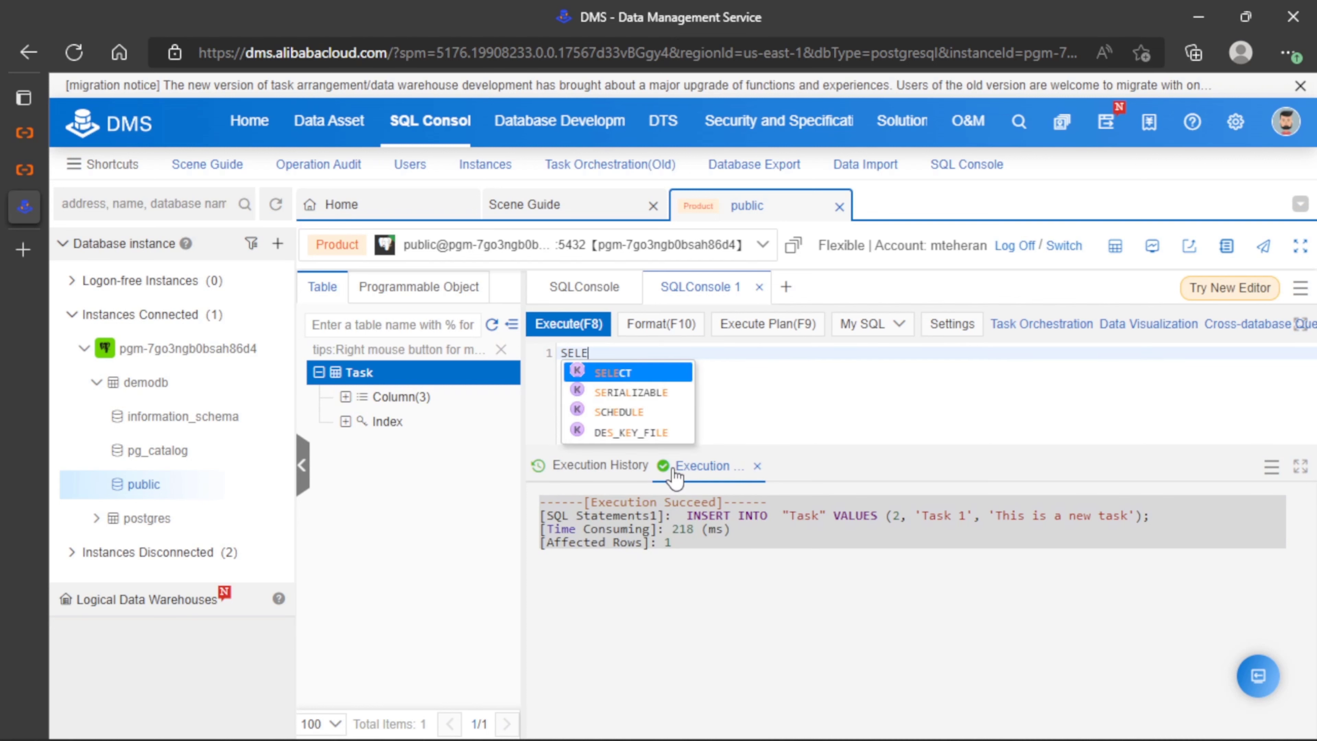
pyautogui.write('CT * FROM')
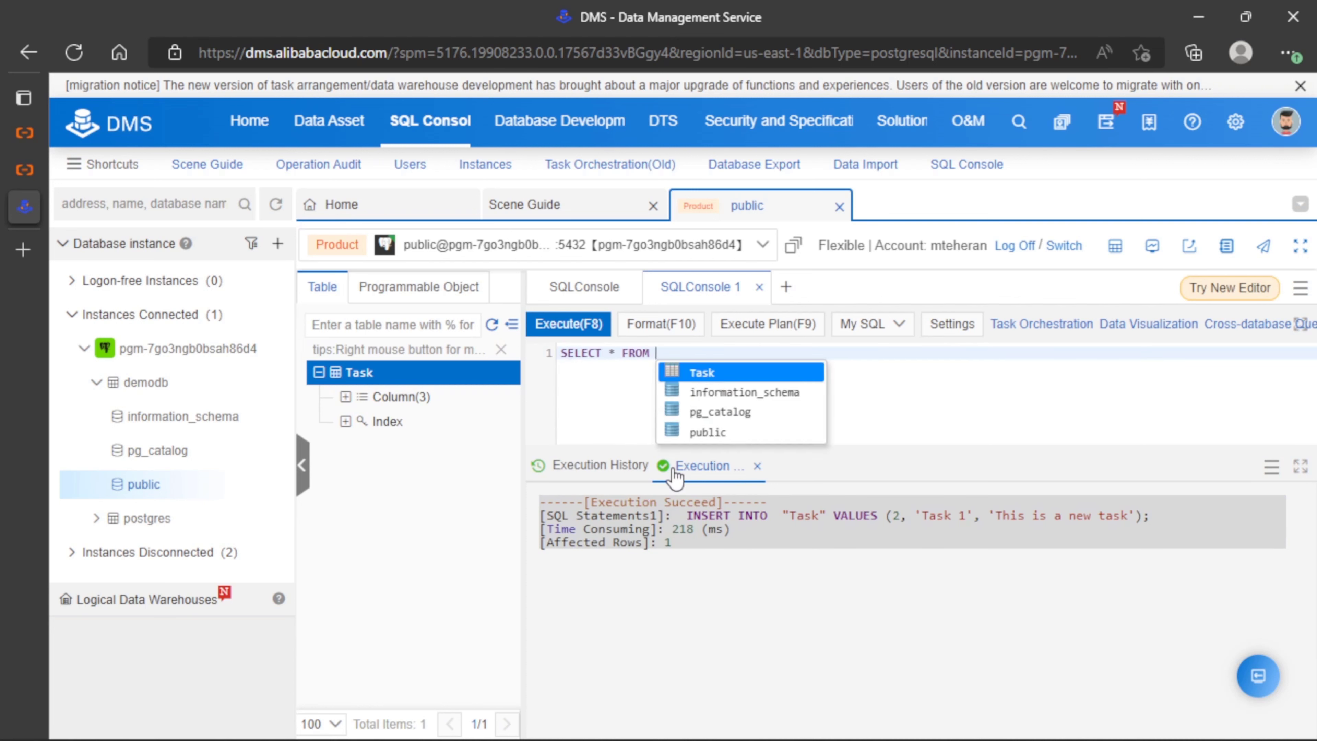
pyautogui.press('Return')
pyautogui.press('Return')
pyautogui.write('"')
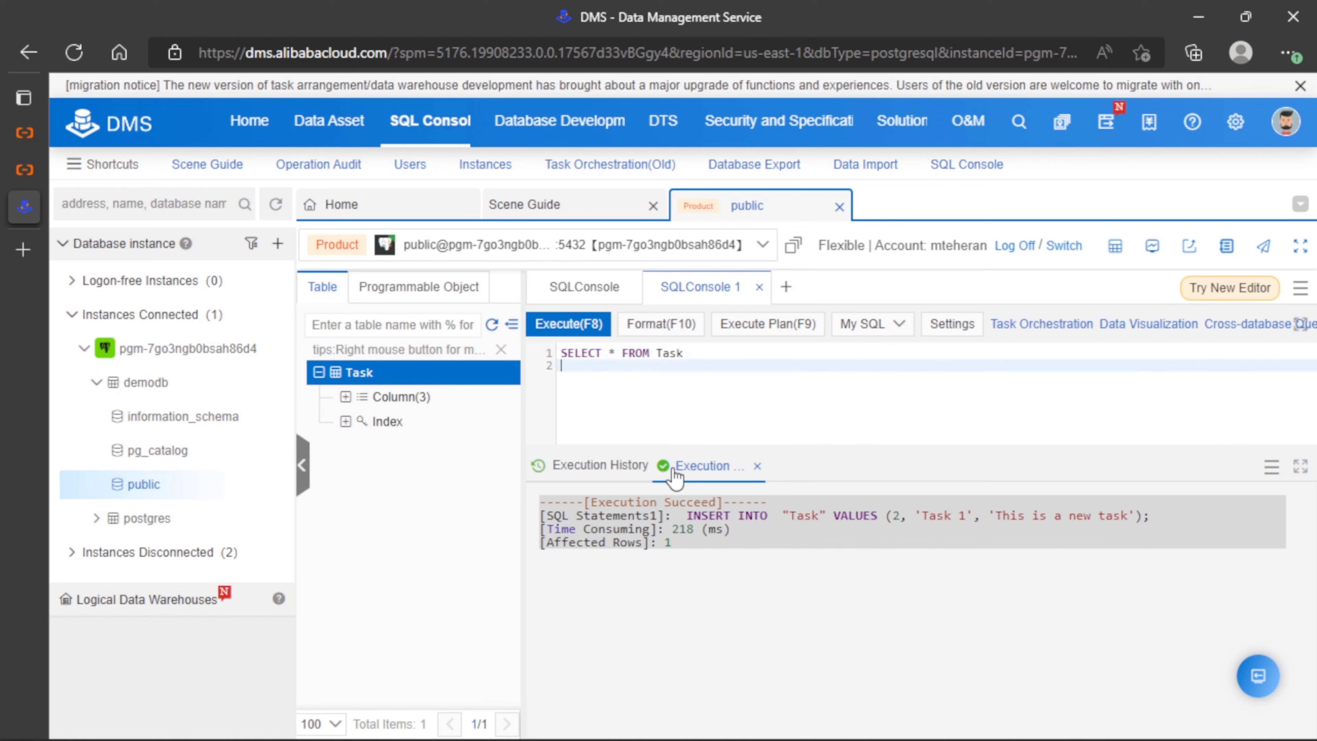
pyautogui.press('BackSpace')
pyautogui.write('"')
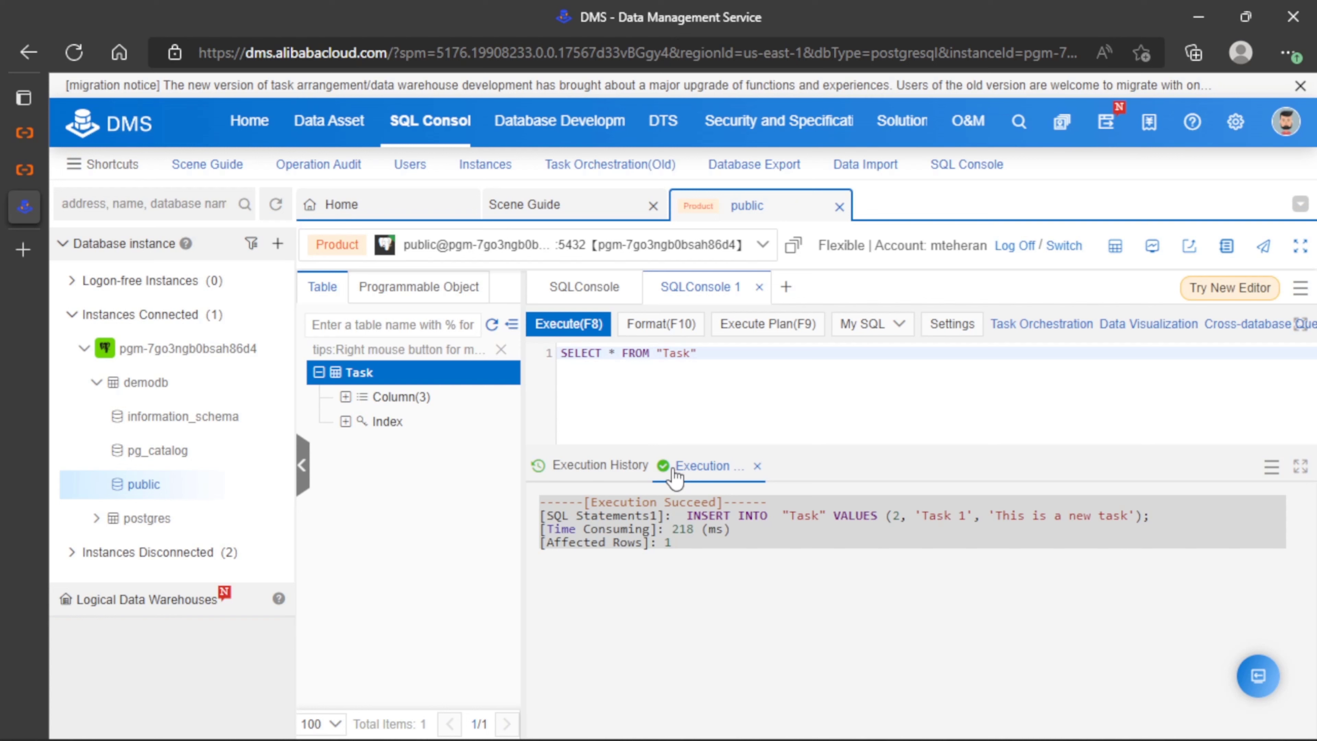
pyautogui.click(599, 326)
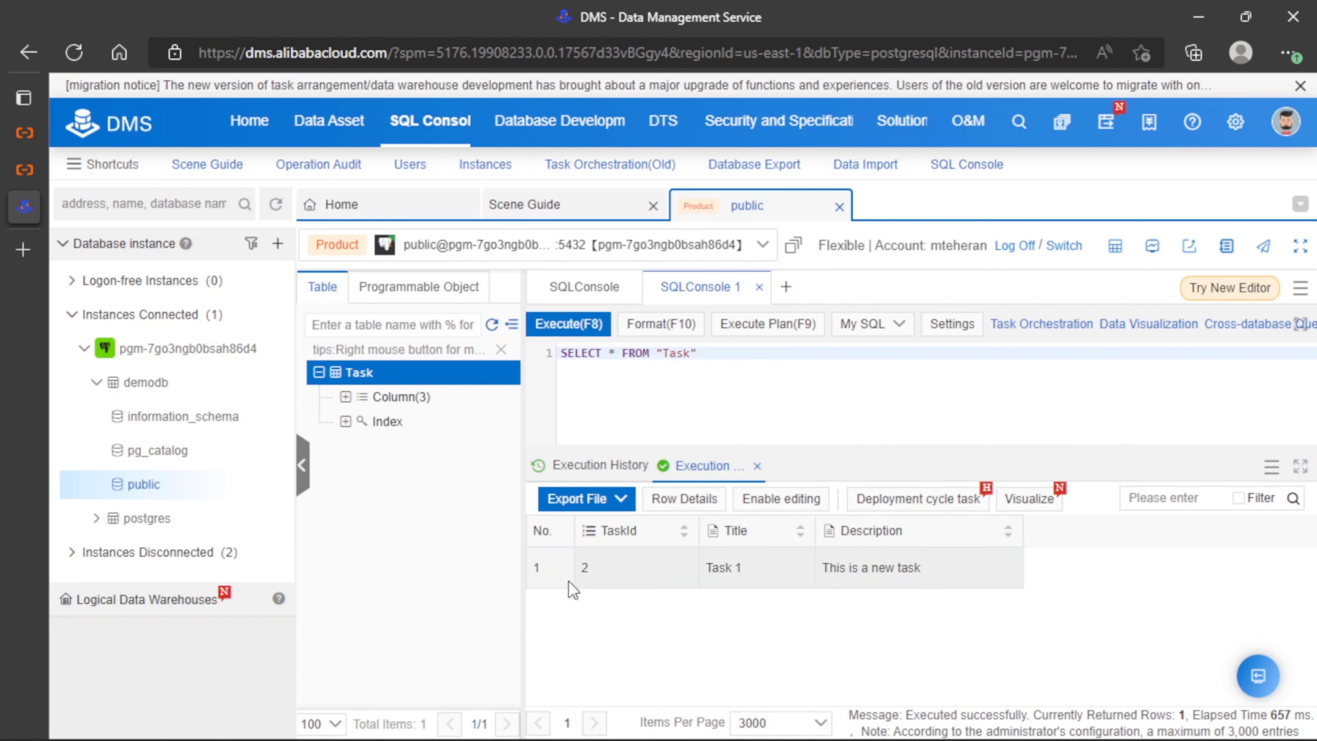
# Examine the query result and the export formats available for the result set.
pyautogui.moveTo(594, 580)
pyautogui.click(622, 500)
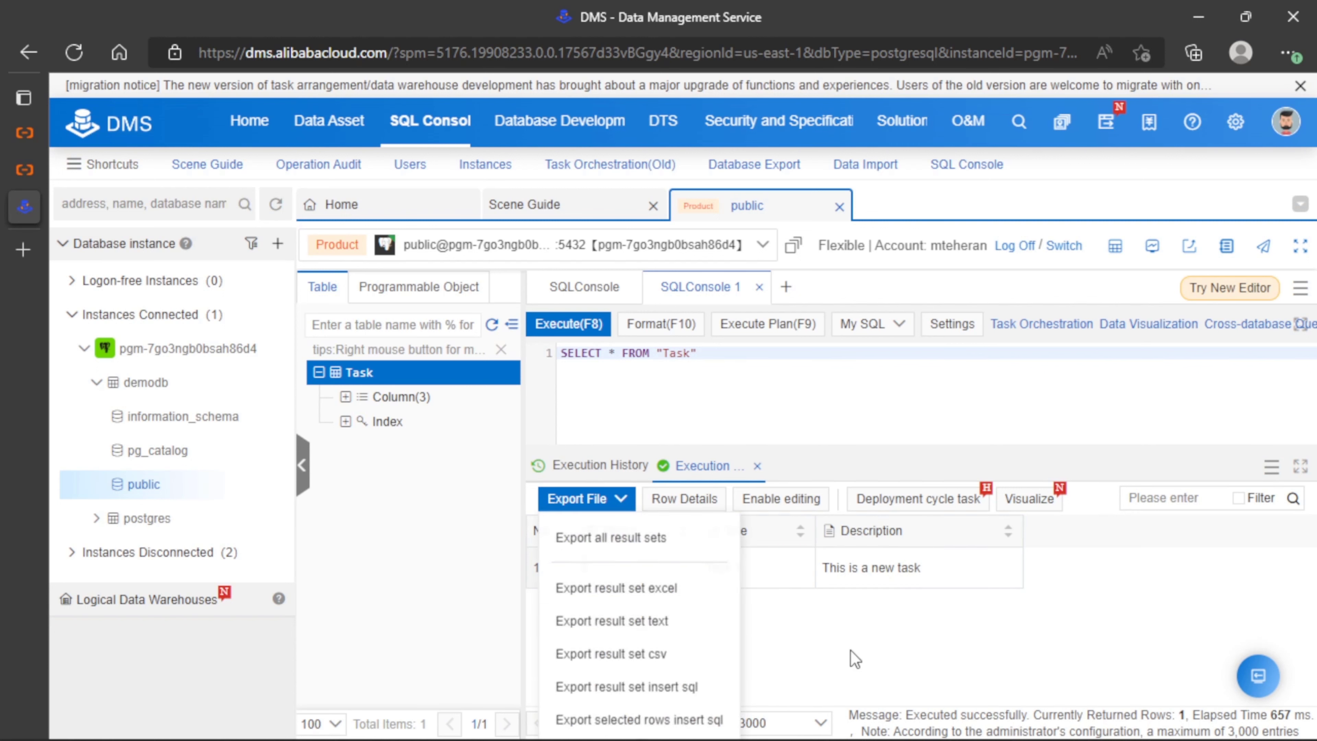
pyautogui.moveTo(622, 511)
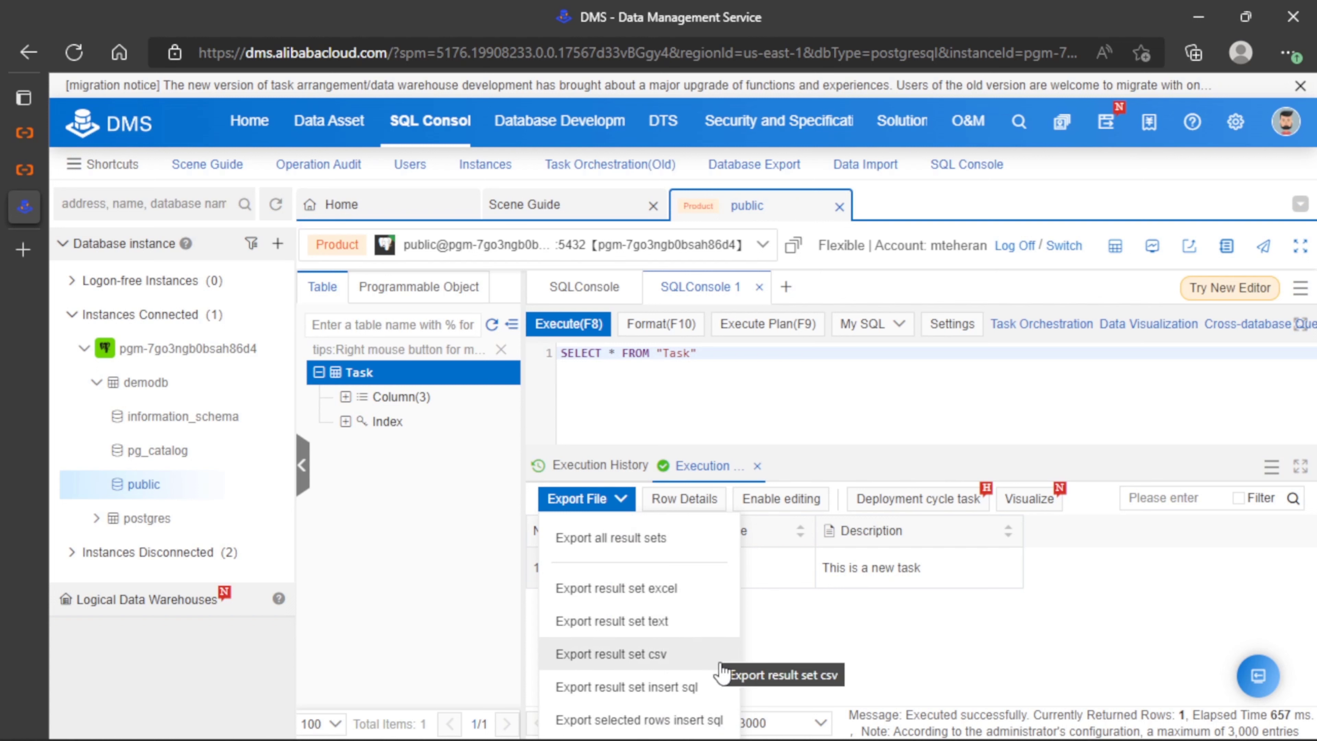
pyautogui.click(697, 696)
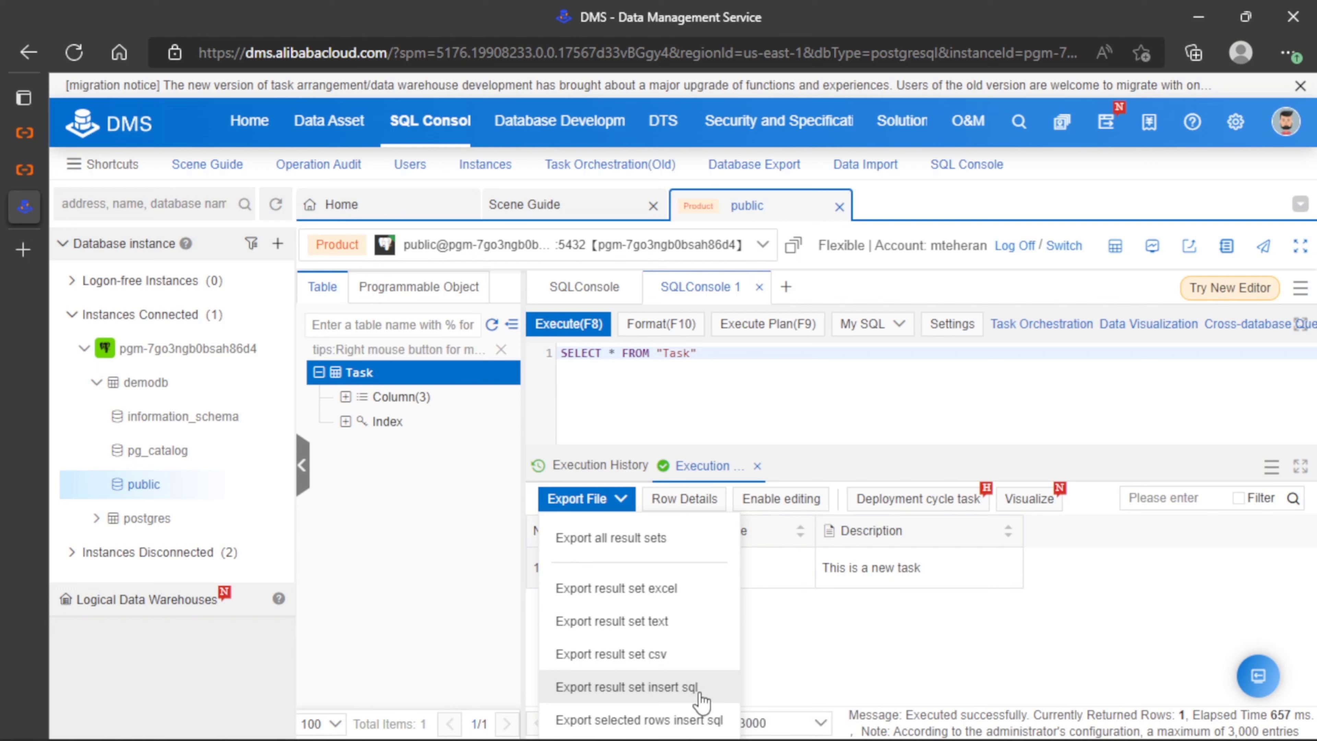